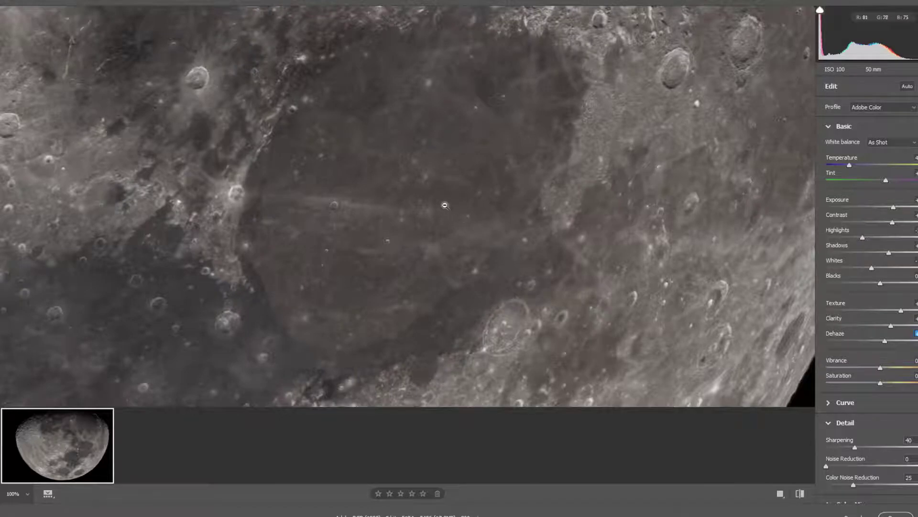
Step: Pan across the 100% lunar surface preview to check the sharpened detail
{"action": "left_click_drag", "start_coordinate": [415, 216], "coordinate": [441, 231]}
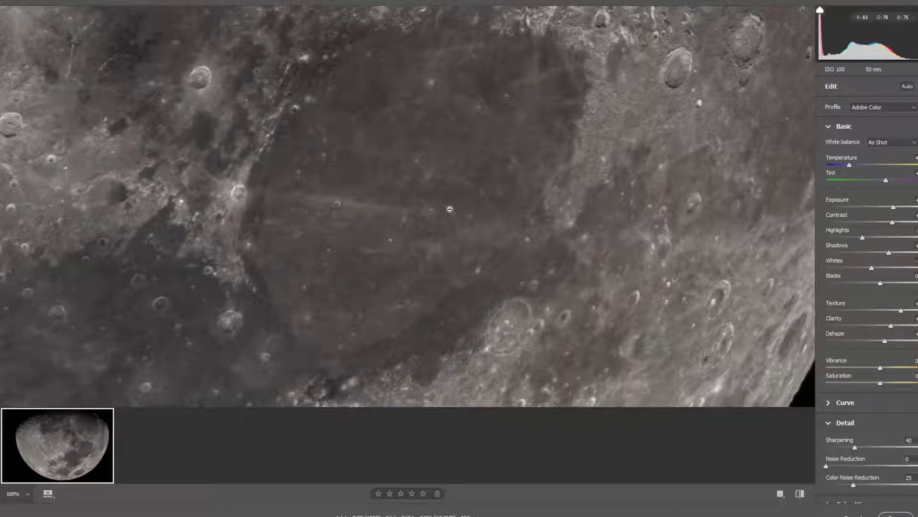
{"action": "scroll", "coordinate": [449, 214], "scroll_direction": "up", "scroll_amount": 1}
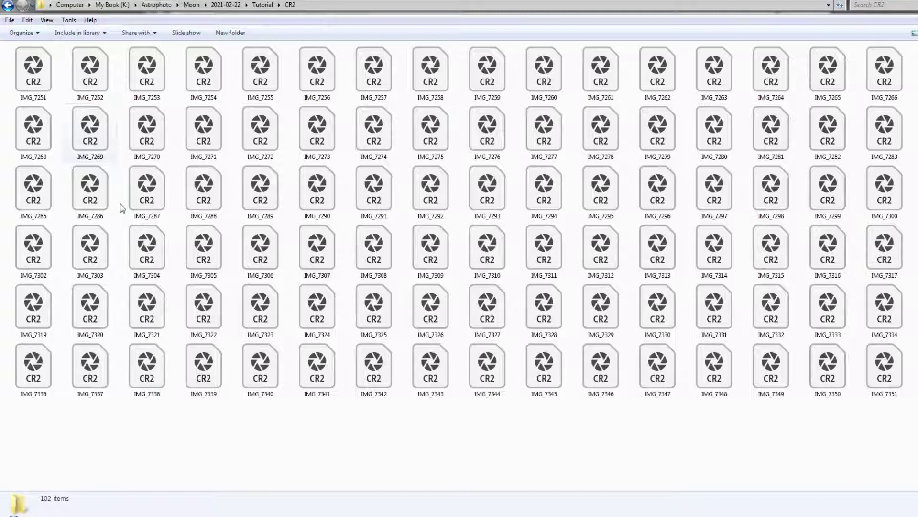
{"action": "left_click", "coordinate": [39, 84]}
{"action": "key", "text": "ctrl+a"}
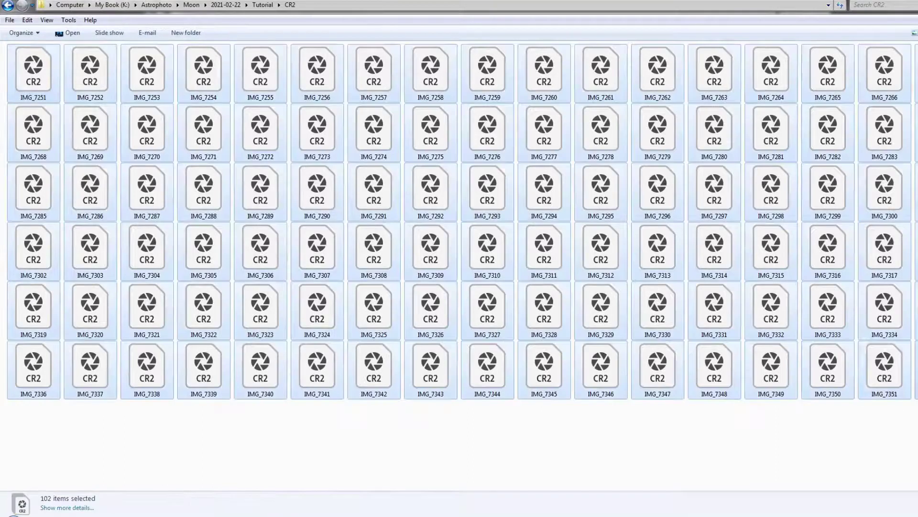
{"action": "left_click", "coordinate": [619, 445]}
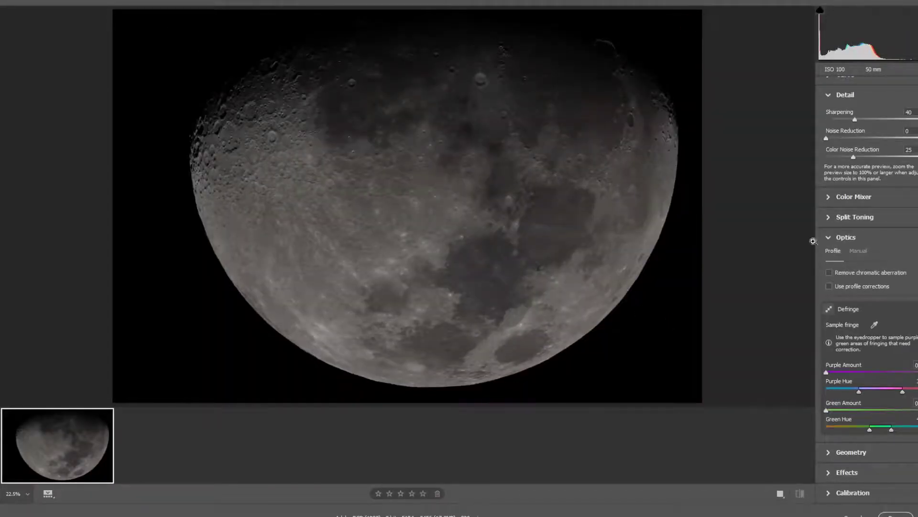
Step: In the Basic panel, raise the moon's Exposure, pull Highlights down and lift Shadows
{"action": "scroll", "coordinate": [866, 287], "scroll_direction": "up", "scroll_amount": 7}
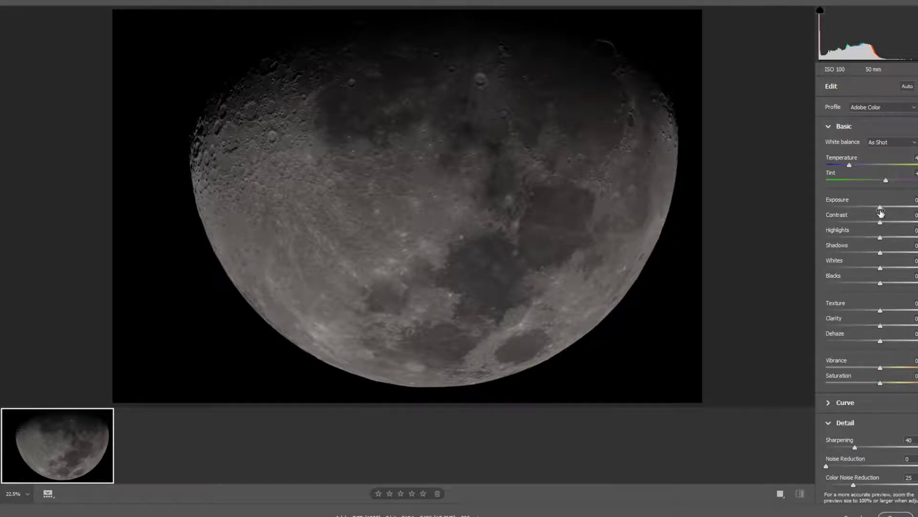
{"action": "left_click_drag", "start_coordinate": [880, 207], "coordinate": [901, 226]}
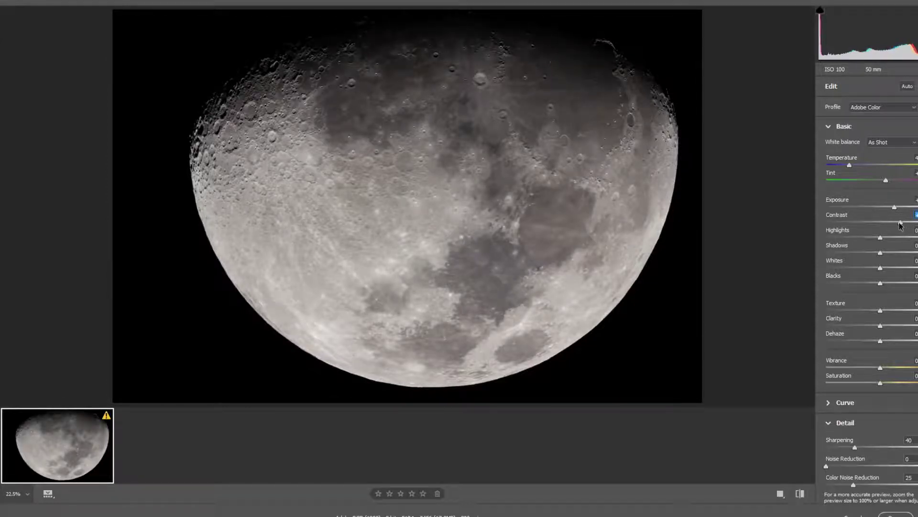
{"action": "left_click_drag", "start_coordinate": [893, 235], "coordinate": [850, 237]}
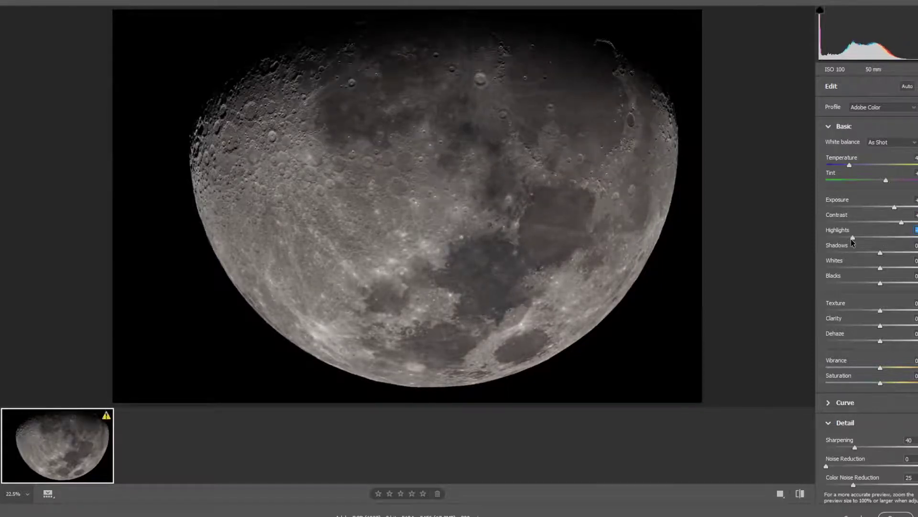
{"action": "left_click_drag", "start_coordinate": [880, 253], "coordinate": [888, 271]}
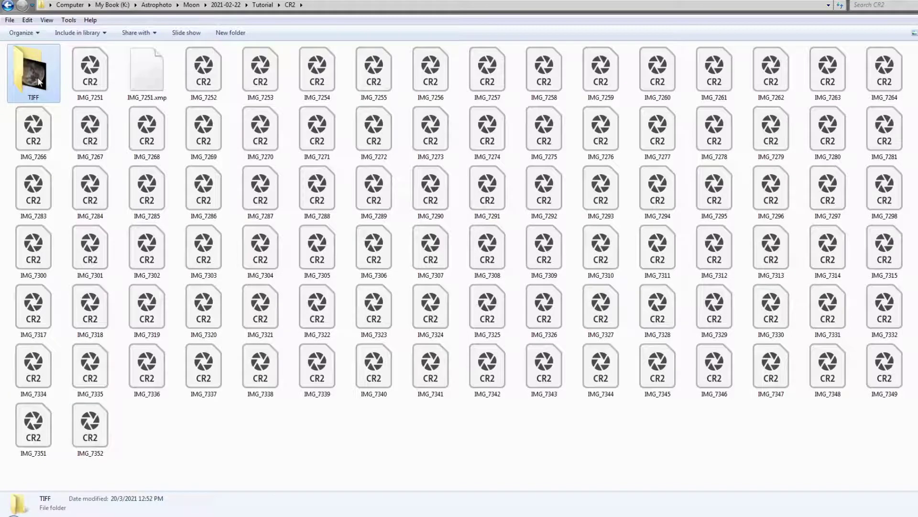
Step: Enter the TIFF output folder and check the exported IMG_7251 TIFF frame
{"action": "double_click", "coordinate": [40, 81]}
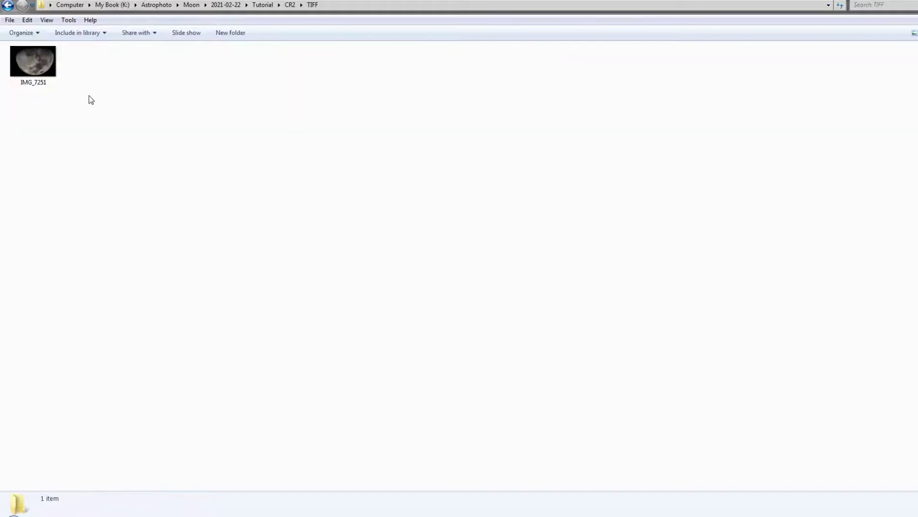
{"action": "left_click", "coordinate": [41, 72]}
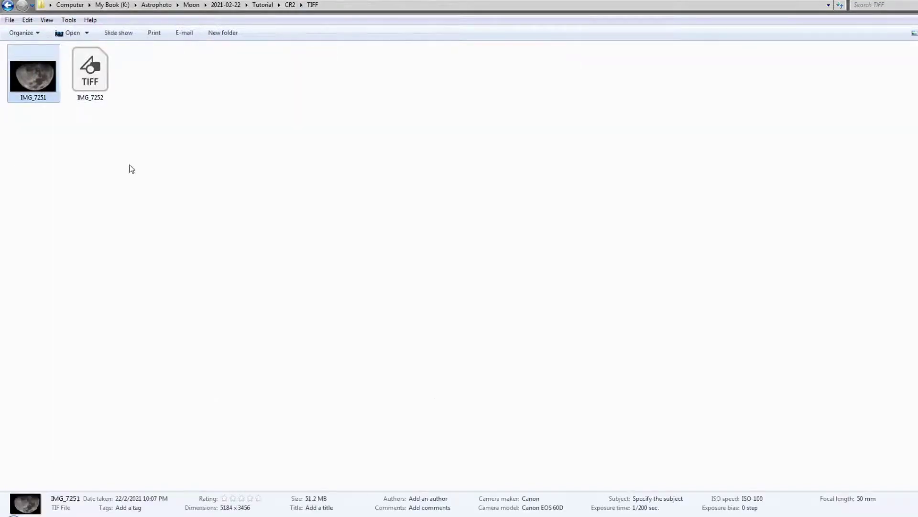
{"action": "left_click", "coordinate": [182, 213]}
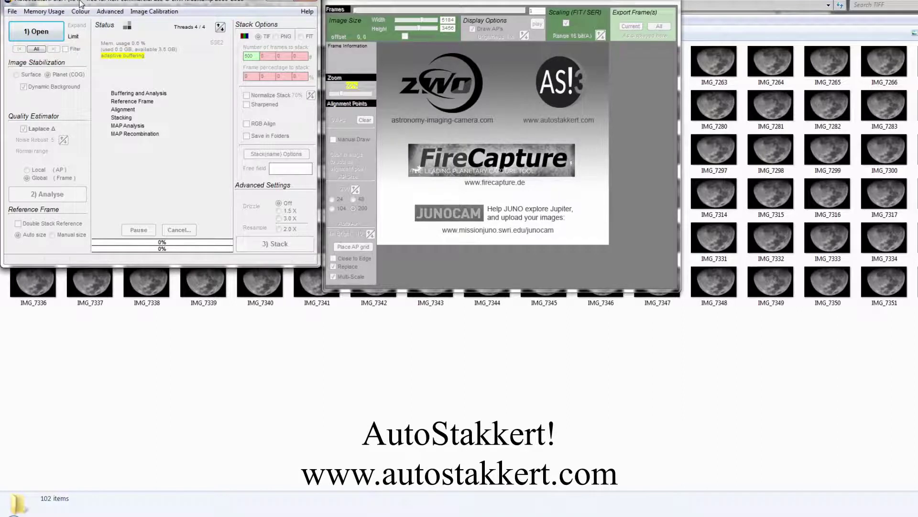
Step: Load every TIFF frame through 1) Open with Files of type set to Image files
{"action": "left_click", "coordinate": [314, 392]}
{"action": "key", "text": "ctrl+a"}
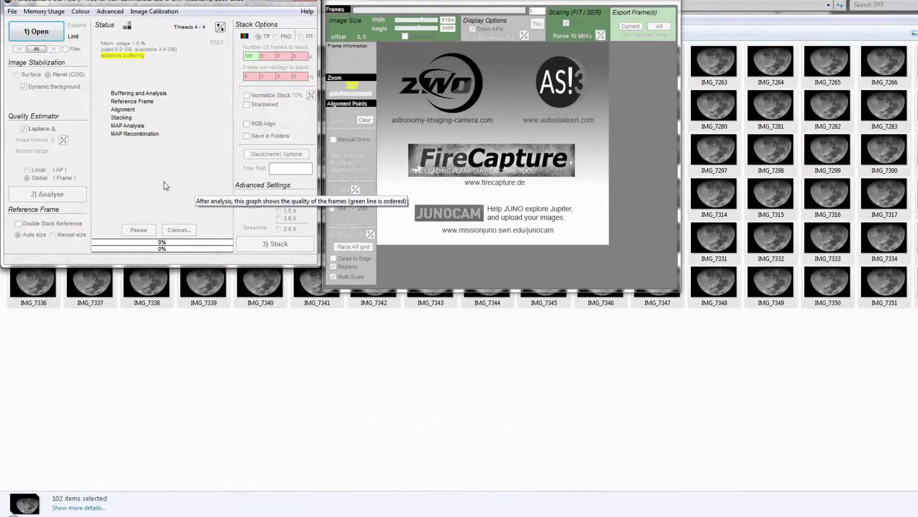
{"action": "left_click", "coordinate": [44, 35]}
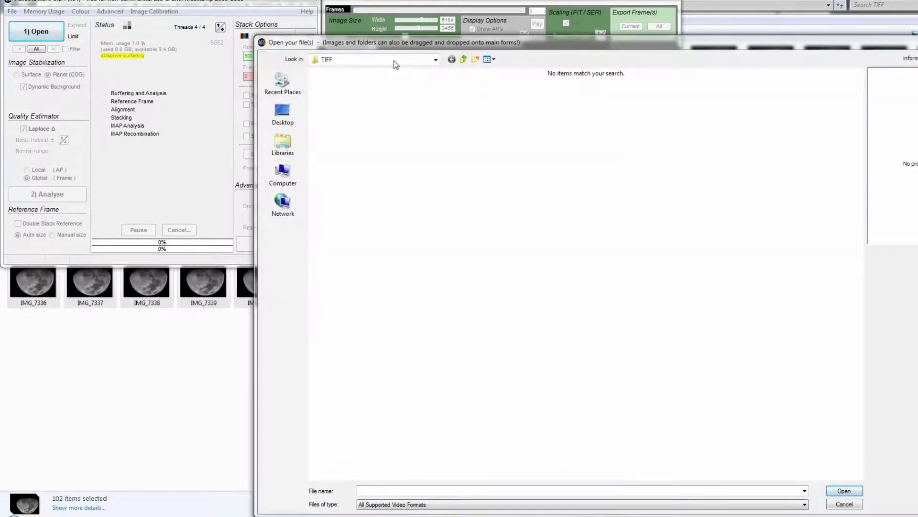
{"action": "left_click", "coordinate": [415, 512]}
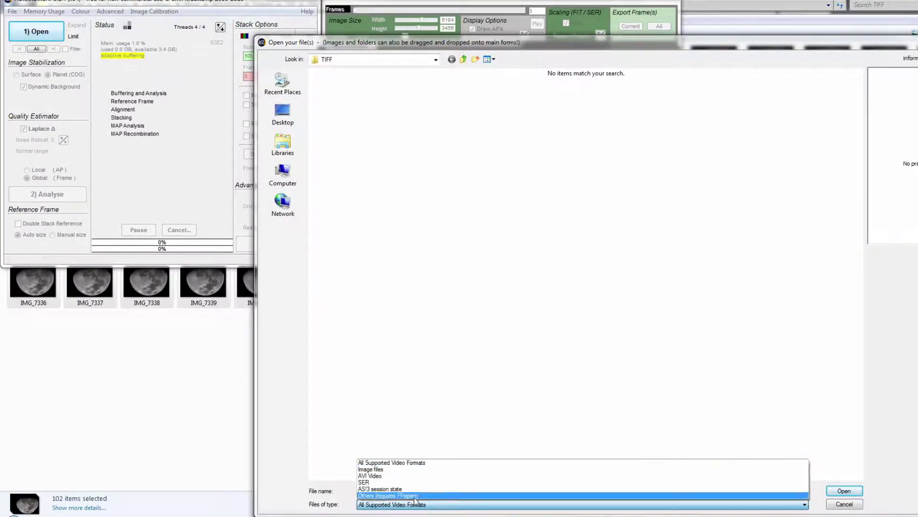
{"action": "left_click", "coordinate": [424, 471]}
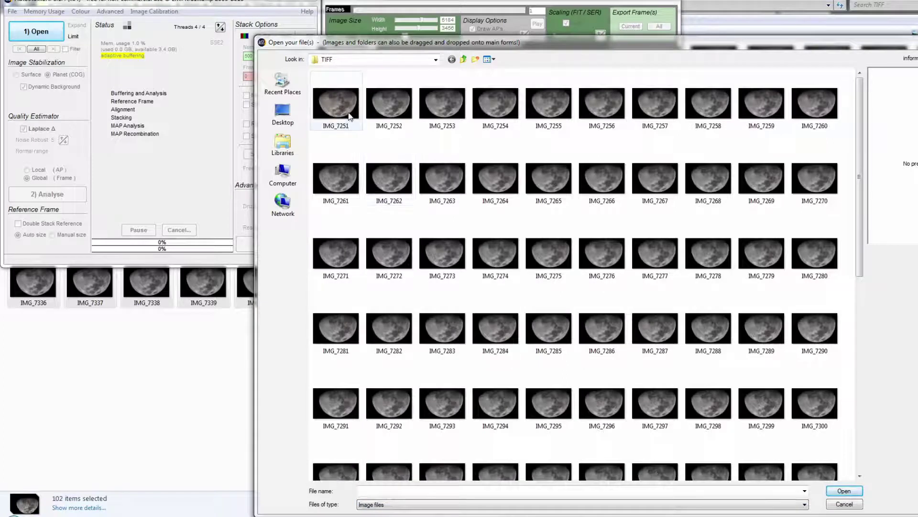
{"action": "key", "text": "ctrl+a"}
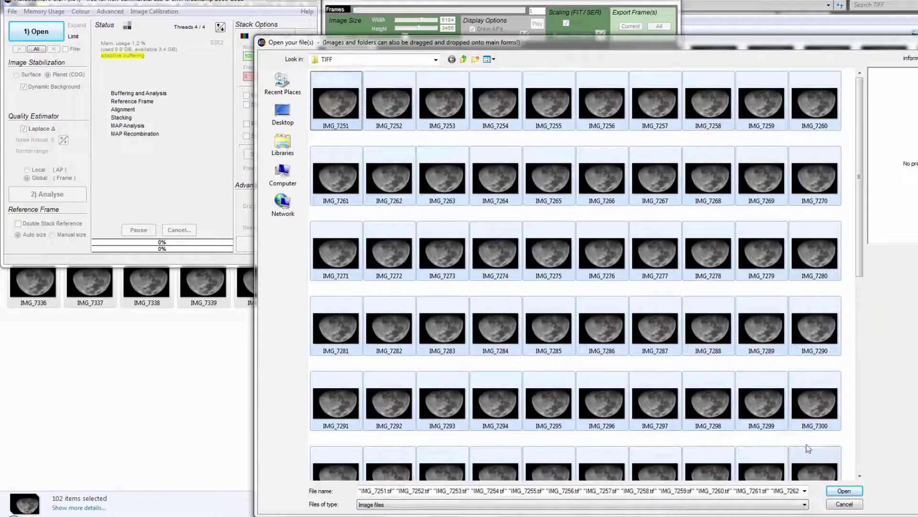
{"action": "left_click", "coordinate": [844, 492]}
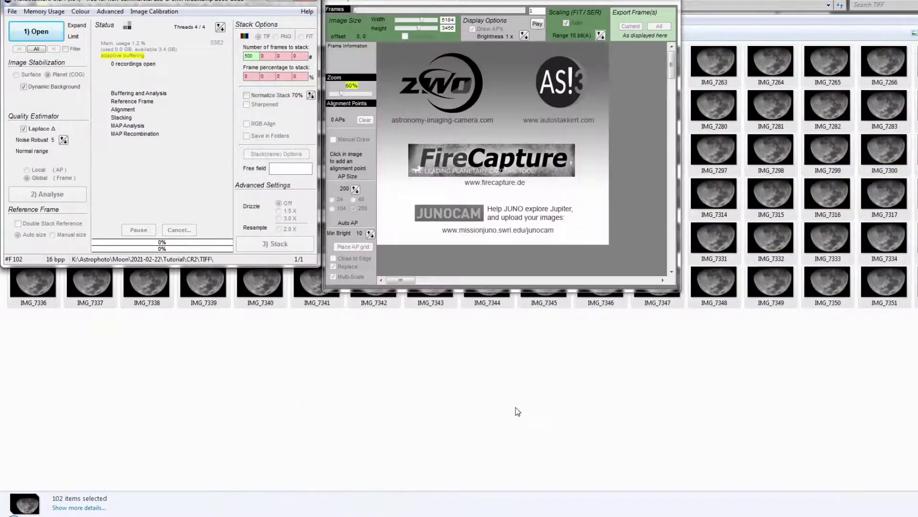
Step: Drag all 102 TIFF frames from the Explorer folder into AutoStakkert!
{"action": "left_click", "coordinate": [493, 395]}
{"action": "key", "text": "ctrl+a"}
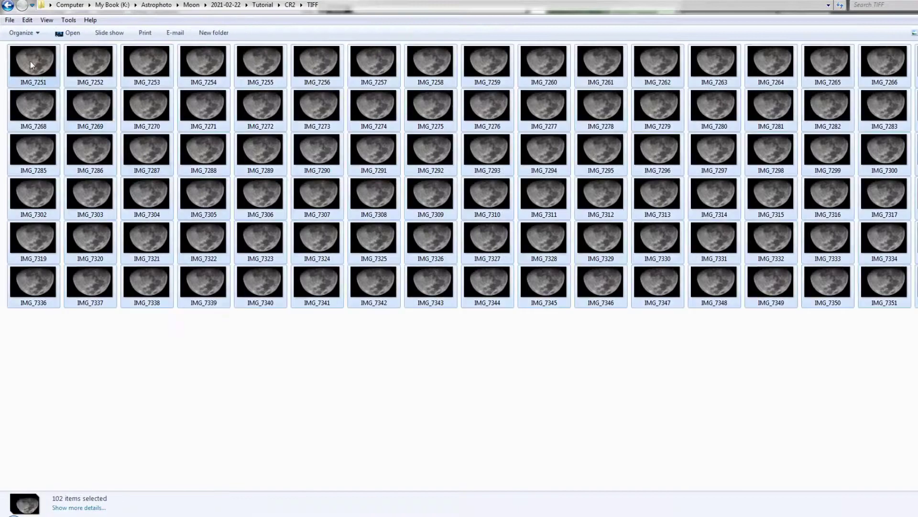
{"action": "left_click_drag", "start_coordinate": [32, 64], "coordinate": [167, 179]}
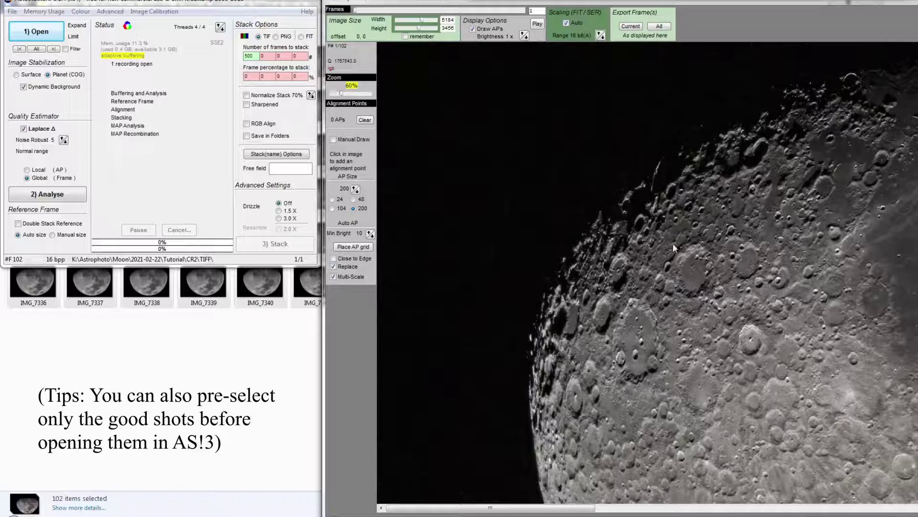
Step: Advance through frames 1 to about 6 of the recording to inspect each moon frame
{"action": "left_click", "coordinate": [356, 13]}
{"action": "left_click", "coordinate": [356, 13]}
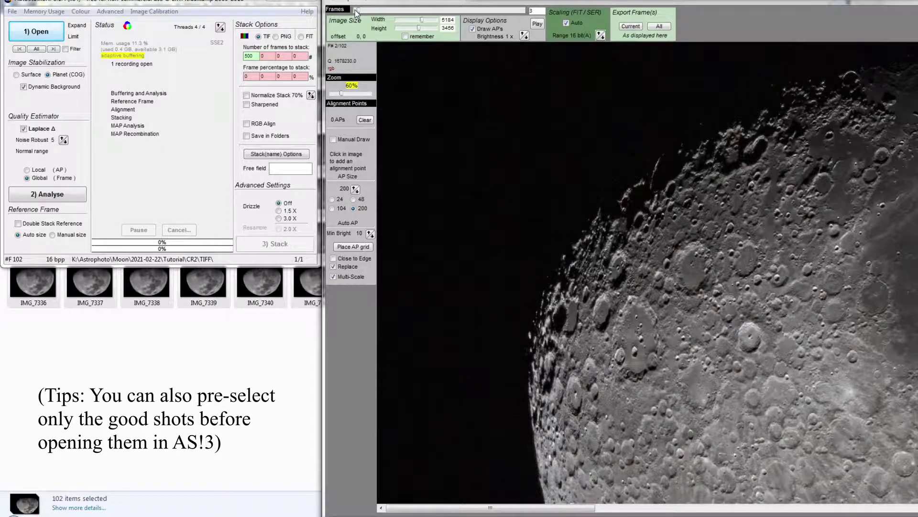
{"action": "double_click", "coordinate": [356, 13]}
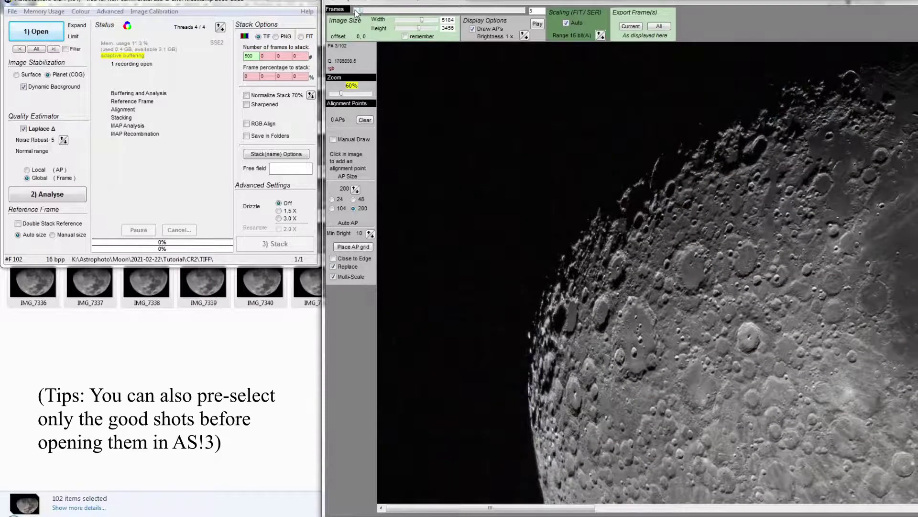
{"action": "left_click", "coordinate": [356, 13]}
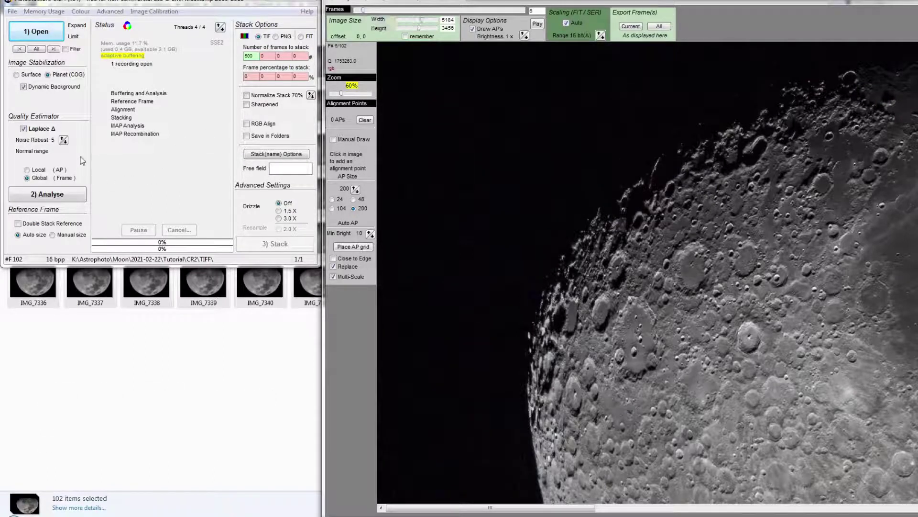
Step: Run the 2) Analyse quality analysis on all the loaded moon frames
{"action": "left_click", "coordinate": [50, 196]}
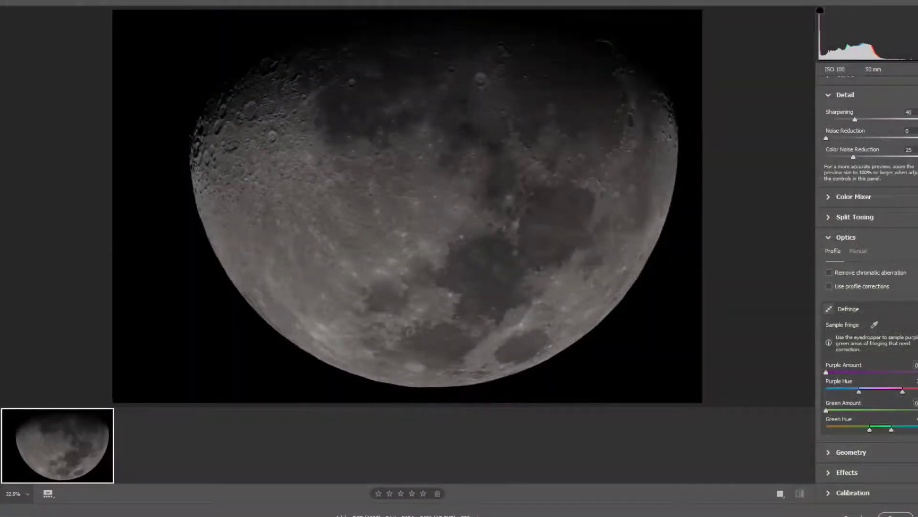
Step: With the C crop tool, pull the crop's left edge inward, keeping the 2x3 ratio
{"action": "key", "text": "c"}
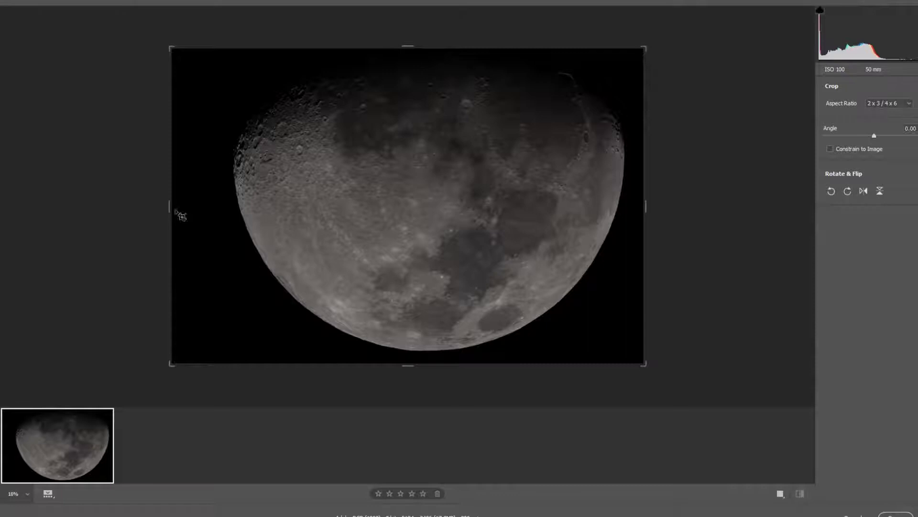
{"action": "left_click_drag", "start_coordinate": [168, 206], "coordinate": [205, 211]}
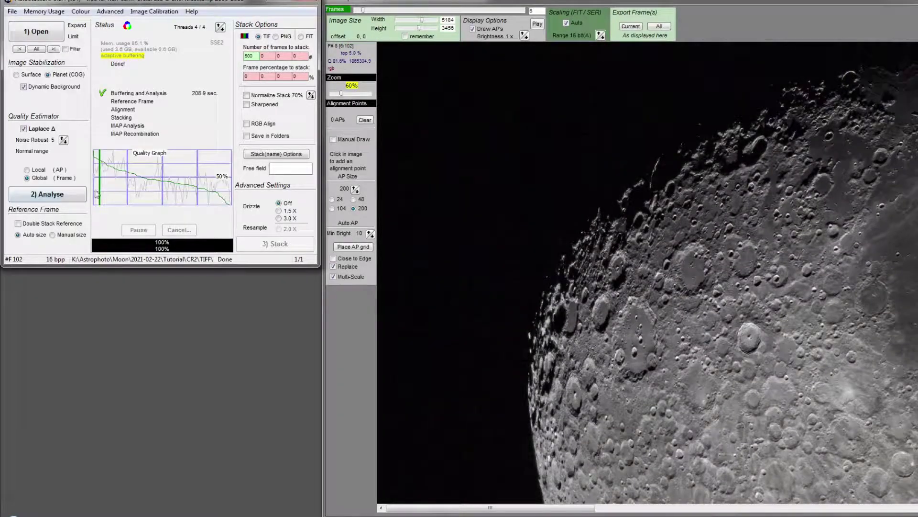
Step: Change frames to stack from 500 to 100 and zoom the preview out to the full moon
{"action": "double_click", "coordinate": [250, 55]}
{"action": "type", "text": "100"}
{"action": "left_click", "coordinate": [379, 107]}
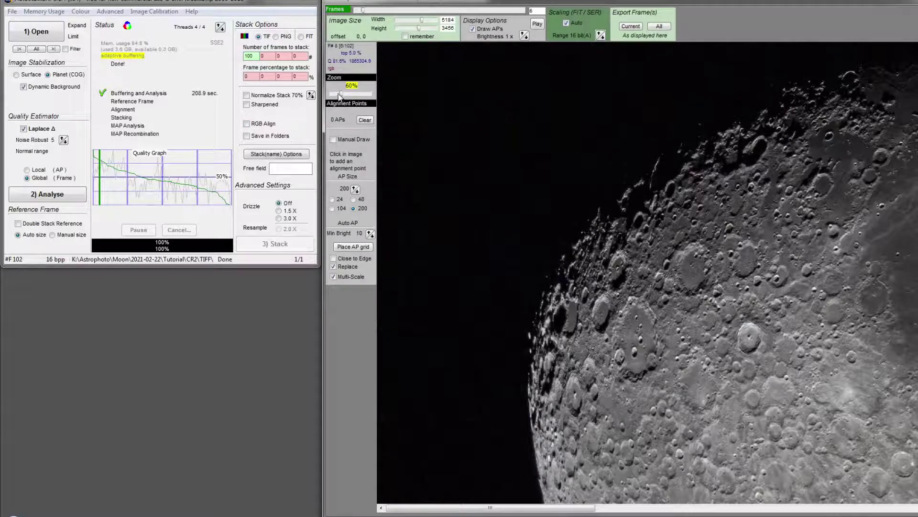
{"action": "left_click_drag", "start_coordinate": [341, 94], "coordinate": [334, 94]}
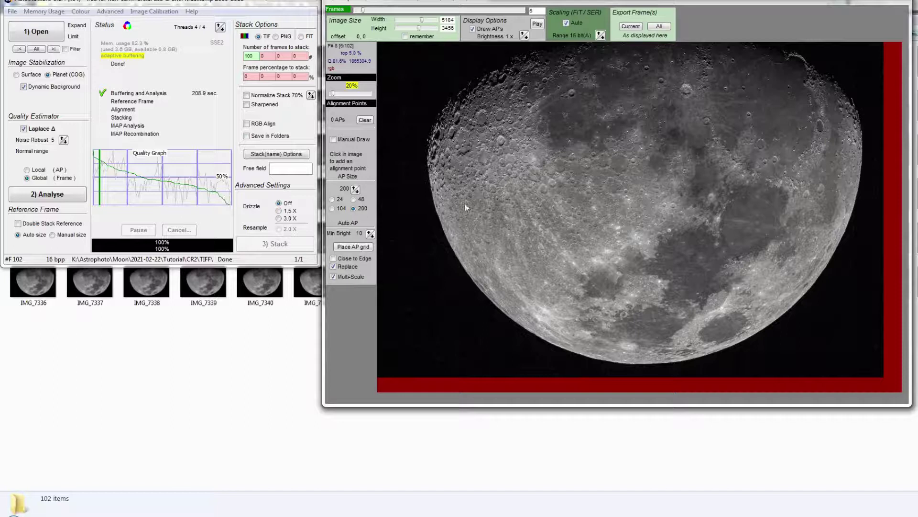
Step: Raise AP size to 400, place a 340-point alignment grid, and stack the frames
{"action": "left_click", "coordinate": [356, 188]}
{"action": "left_click", "coordinate": [355, 188]}
{"action": "left_click", "coordinate": [354, 249]}
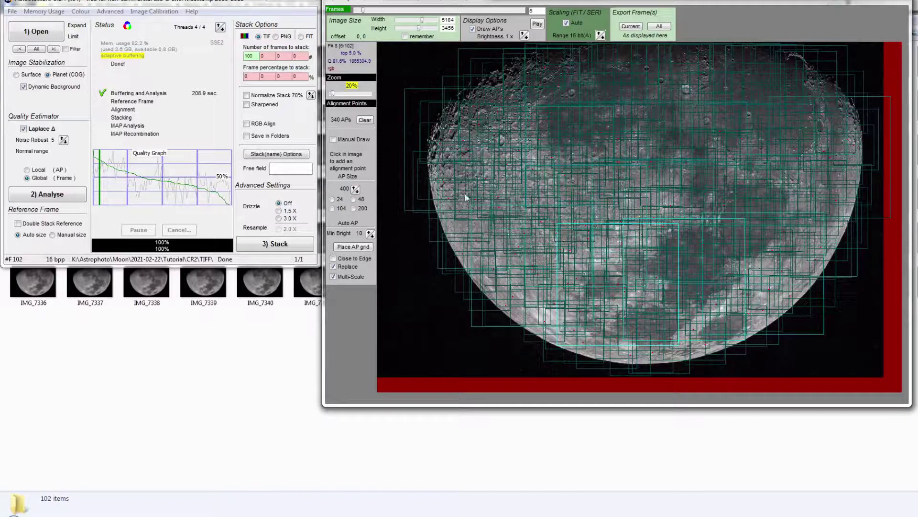
{"action": "left_click", "coordinate": [280, 247]}
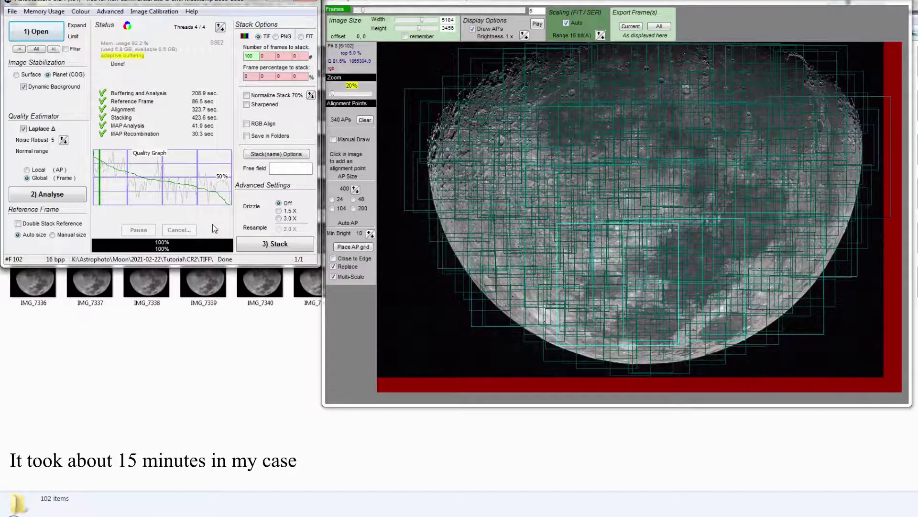
Step: Go up to the CR2 folder and select the stacked TIFF_F100 result image
{"action": "left_click", "coordinate": [234, 375]}
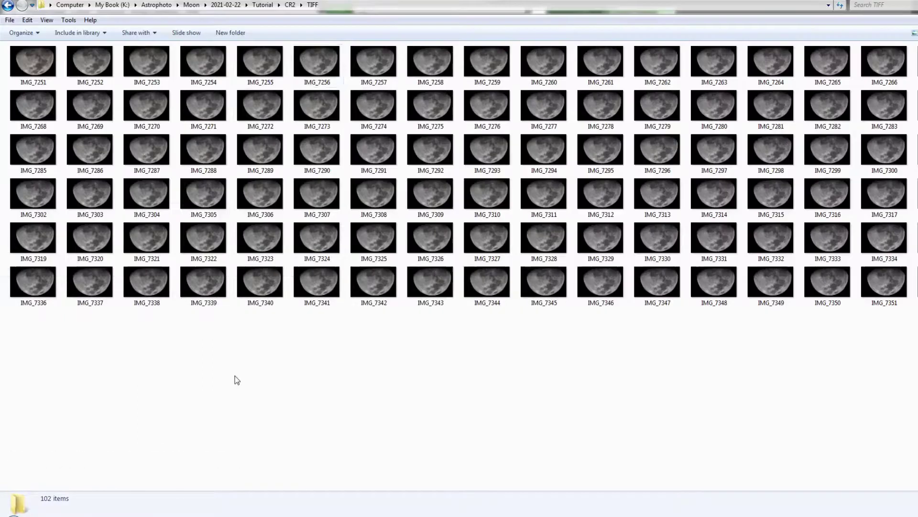
{"action": "left_click", "coordinate": [290, 5]}
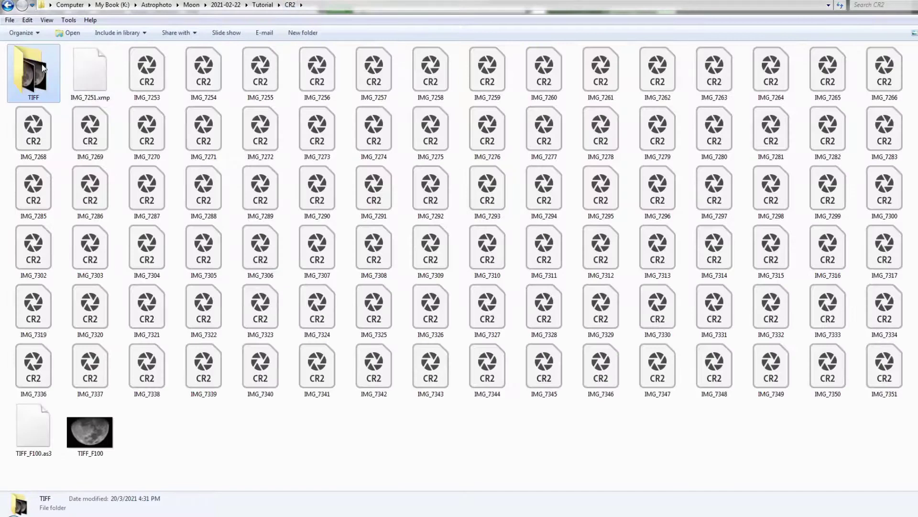
{"action": "left_click", "coordinate": [114, 433]}
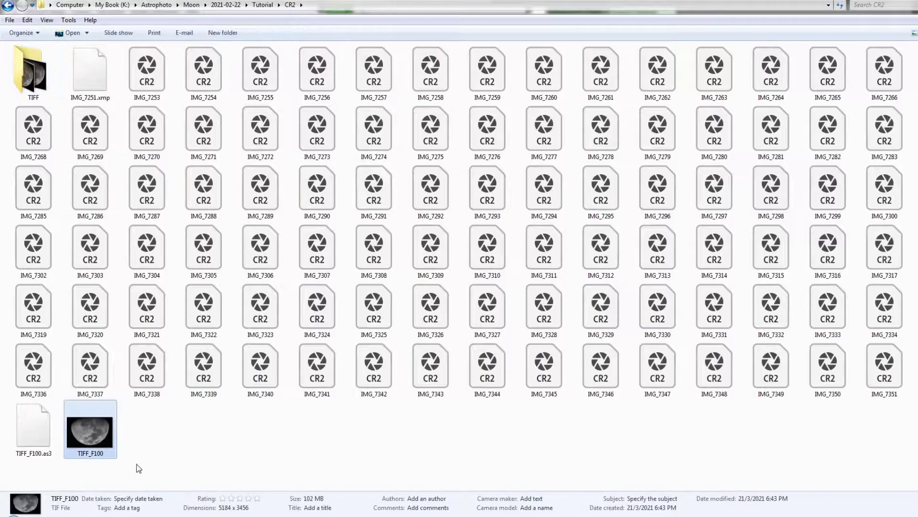
{"action": "left_click_drag", "start_coordinate": [138, 468], "coordinate": [23, 412]}
{"action": "left_click", "coordinate": [150, 441]}
{"action": "left_click", "coordinate": [94, 435]}
{"action": "left_click", "coordinate": [185, 434]}
{"action": "left_click", "coordinate": [99, 435]}
{"action": "left_click", "coordinate": [375, 507]}
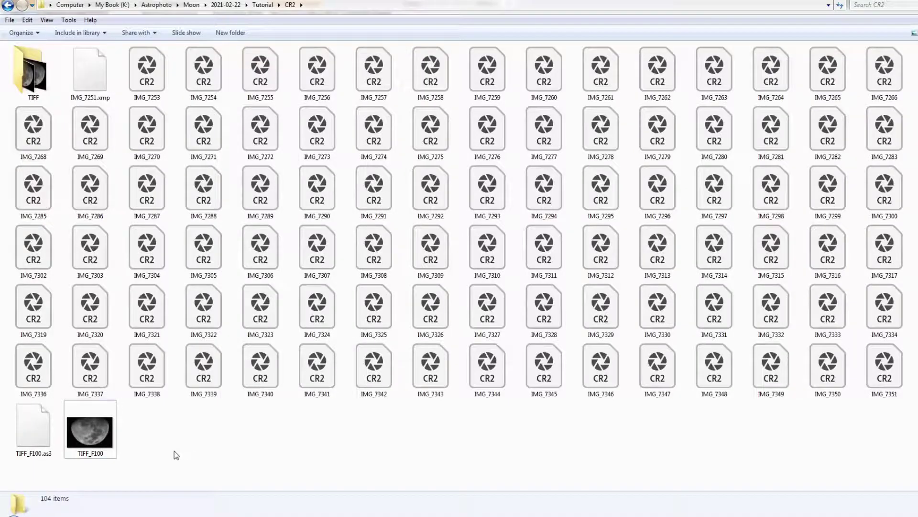
Step: Load the stacked TIFF_F100 into RegiStax 6 and pan to the moon's cratered dark limb
{"action": "left_click_drag", "start_coordinate": [78, 425], "coordinate": [297, 349]}
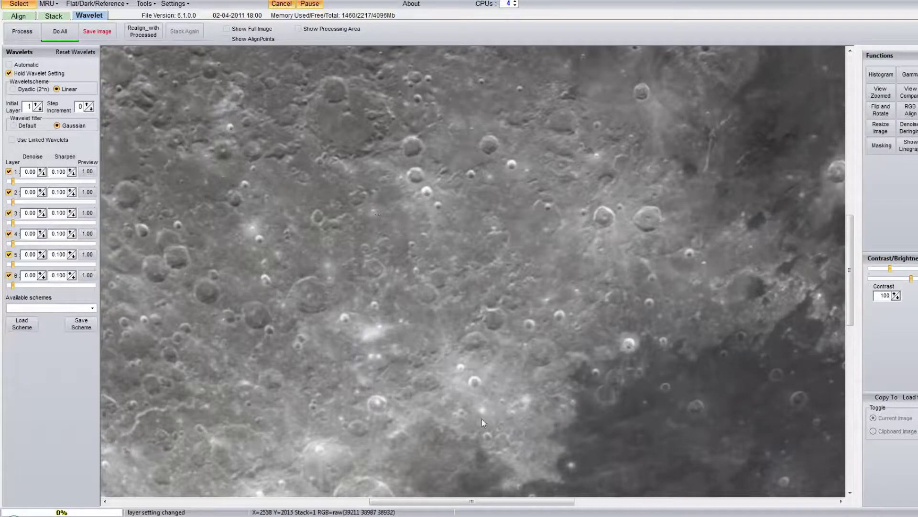
{"action": "left_click", "coordinate": [206, 501]}
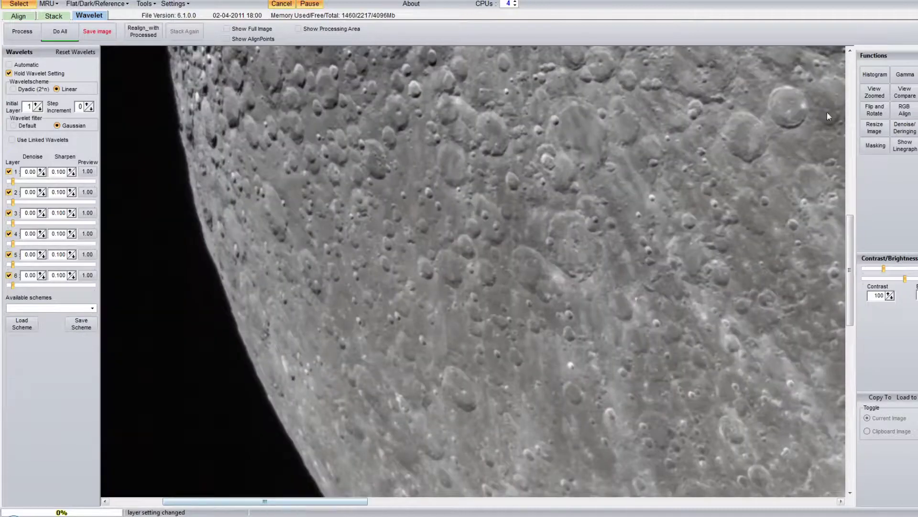
{"action": "left_click", "coordinate": [849, 93]}
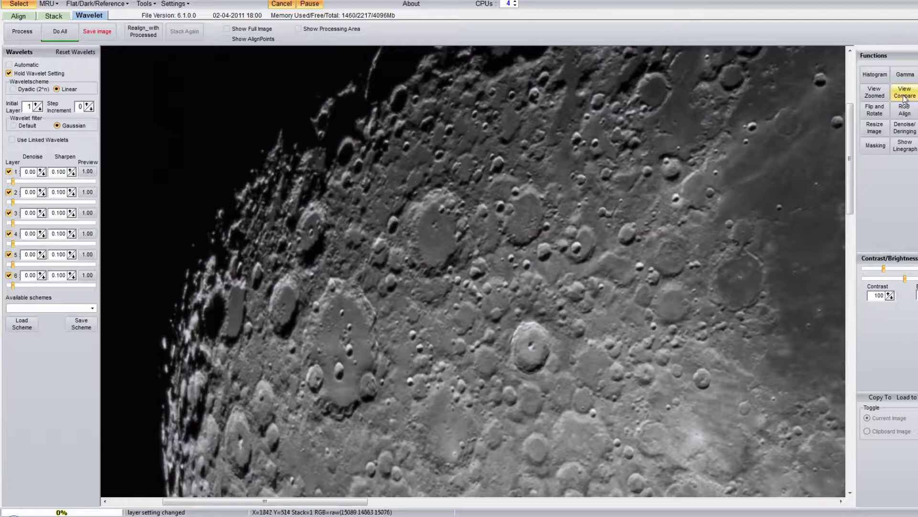
Step: Open the zoomed detail view, link the wavelets, and raise wavelet layer 2 to about 42.3
{"action": "left_click", "coordinate": [875, 92]}
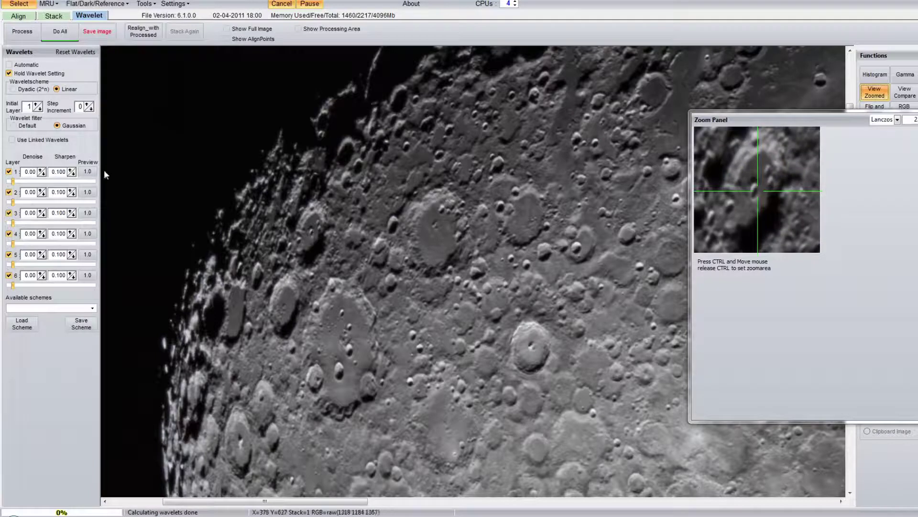
{"action": "left_click", "coordinate": [11, 140]}
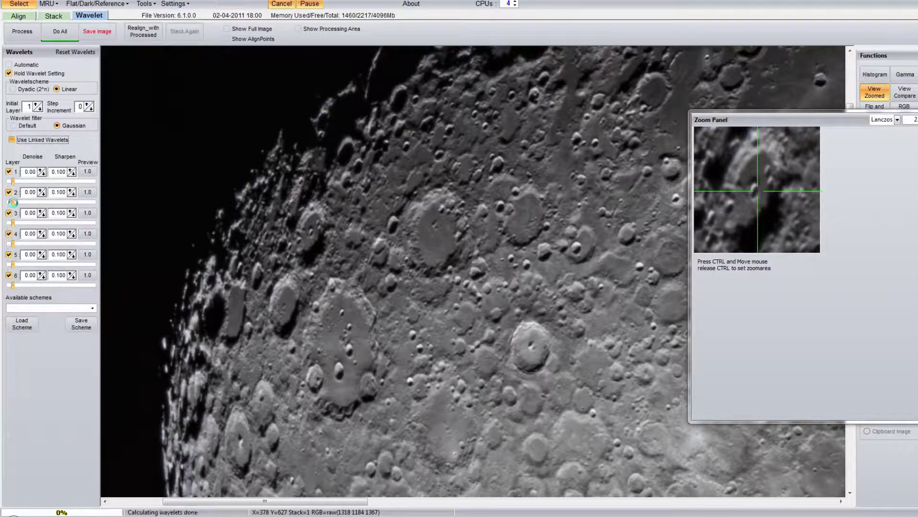
{"action": "left_click_drag", "start_coordinate": [13, 203], "coordinate": [21, 202]}
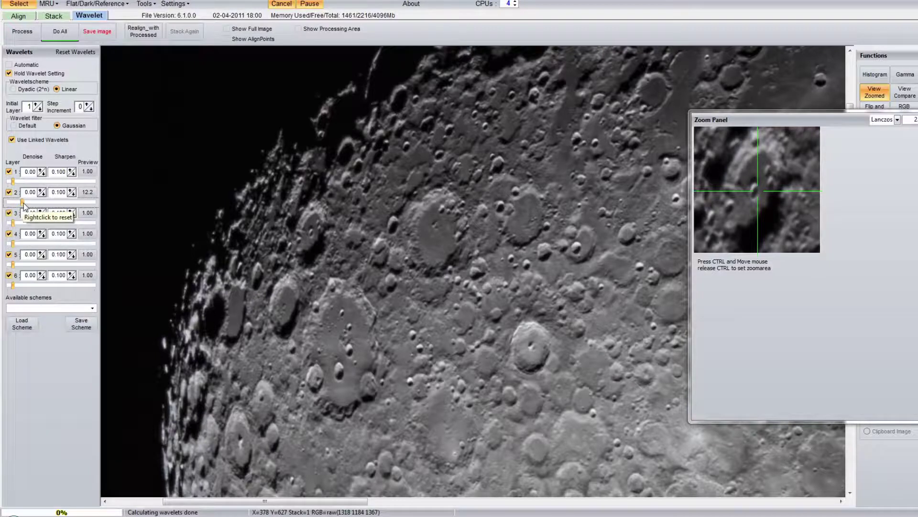
{"action": "left_click_drag", "start_coordinate": [23, 202], "coordinate": [37, 203]}
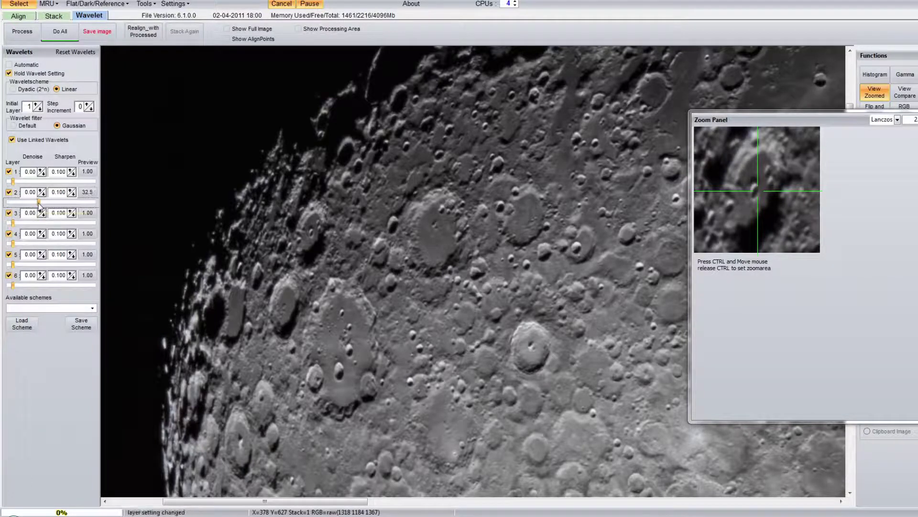
{"action": "left_click_drag", "start_coordinate": [37, 203], "coordinate": [45, 203]}
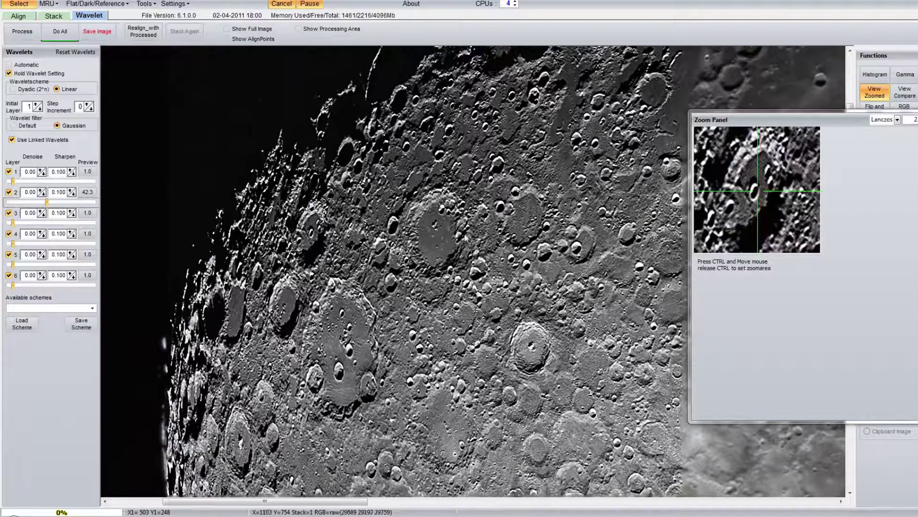
Step: Dial wavelet layer 2 sharpening back down to 8.5
{"action": "left_click_drag", "start_coordinate": [47, 204], "coordinate": [19, 202]}
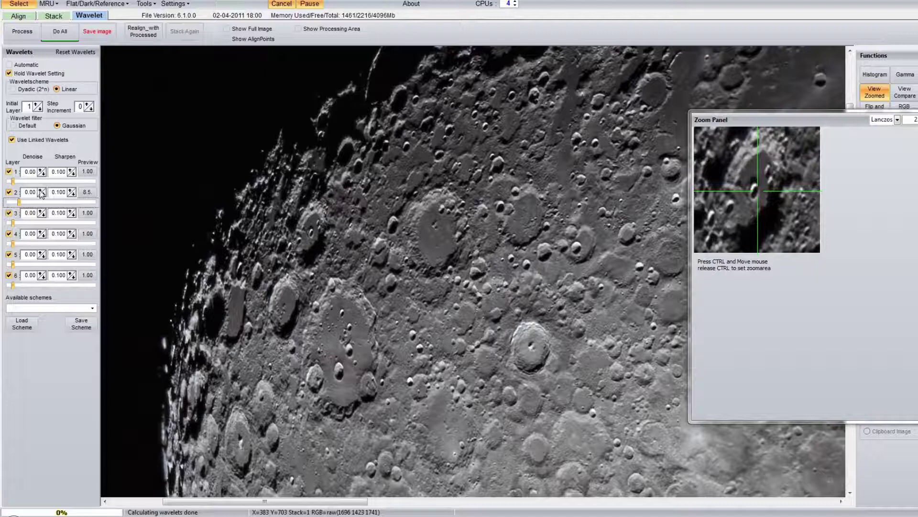
Step: Set wavelet layer 2 denoise to 0.05 and its sharpen value to 0.110
{"action": "left_click", "coordinate": [41, 191]}
{"action": "left_click", "coordinate": [41, 189]}
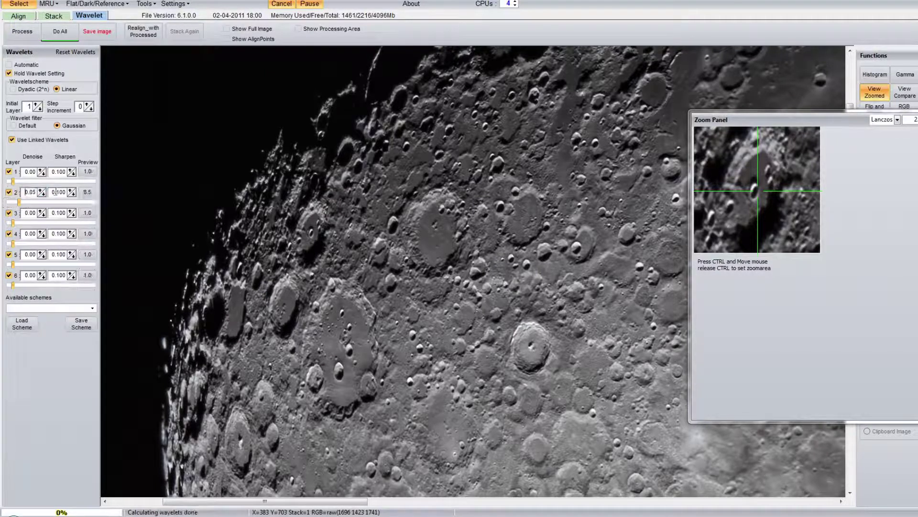
{"action": "left_click", "coordinate": [71, 190]}
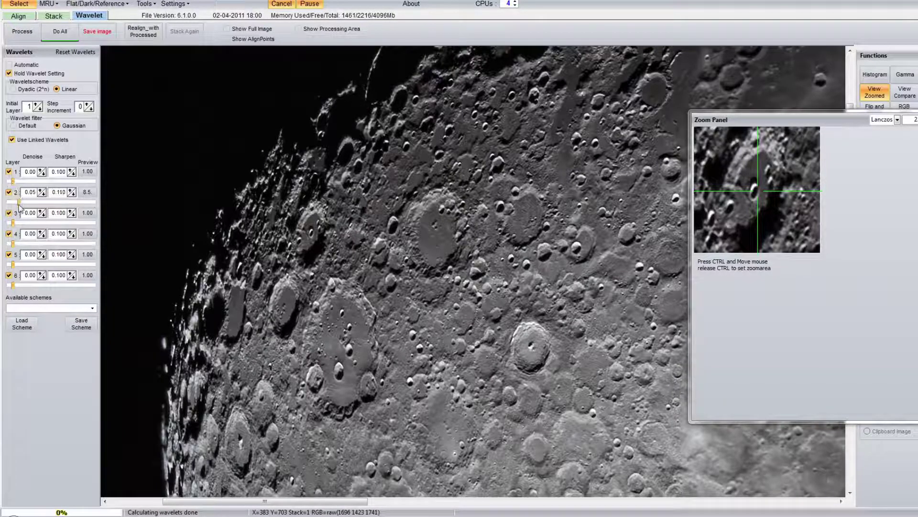
Step: Raise wavelet layer 1 strength to 4.2 and its denoise to 0.05
{"action": "left_click_drag", "start_coordinate": [13, 182], "coordinate": [35, 183]}
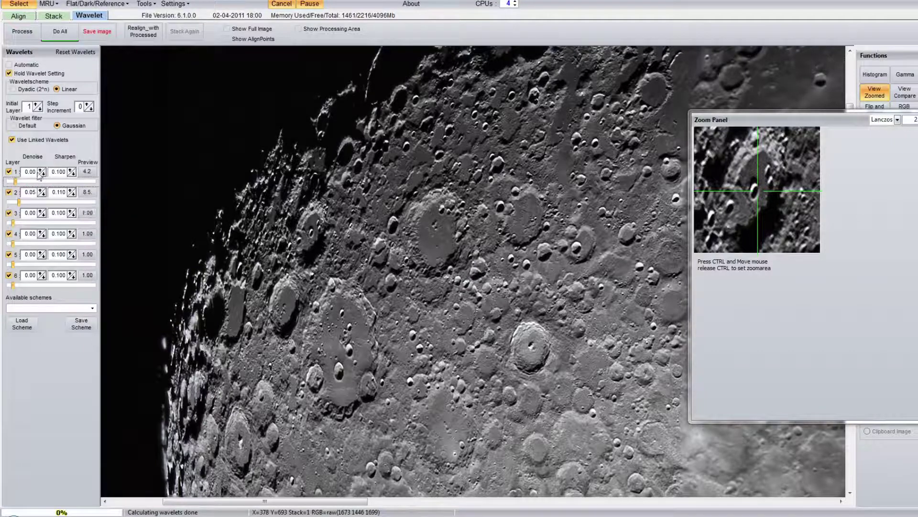
{"action": "left_click", "coordinate": [41, 171]}
{"action": "left_click", "coordinate": [40, 170]}
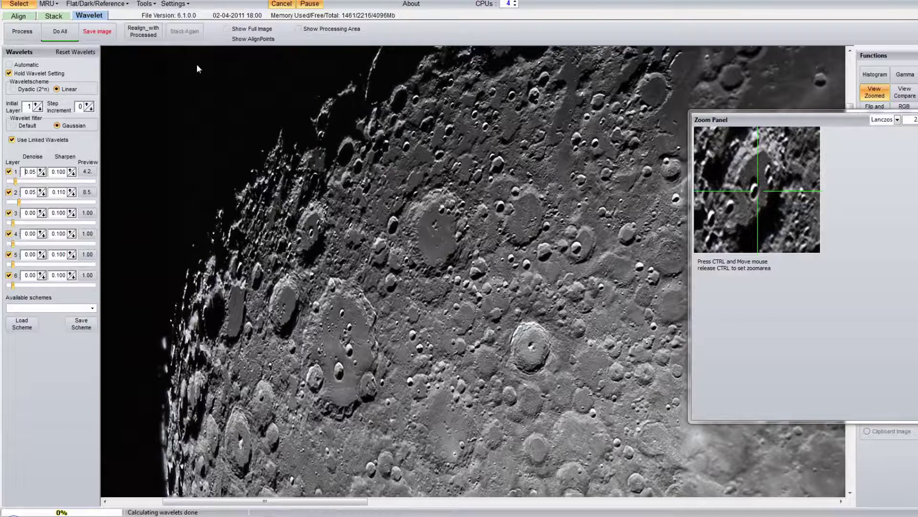
Step: Show the full moon image and apply the wavelet settings to all of it with Do All
{"action": "left_click", "coordinate": [249, 30]}
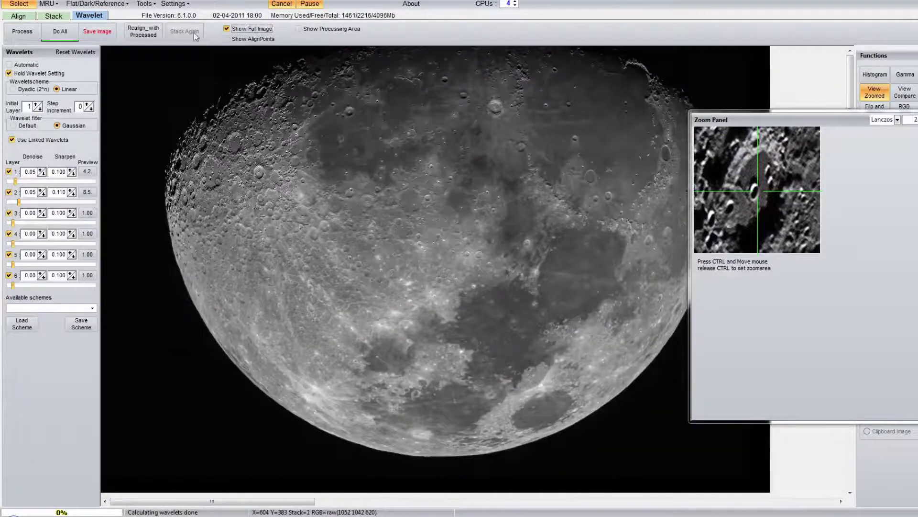
{"action": "left_click", "coordinate": [56, 34]}
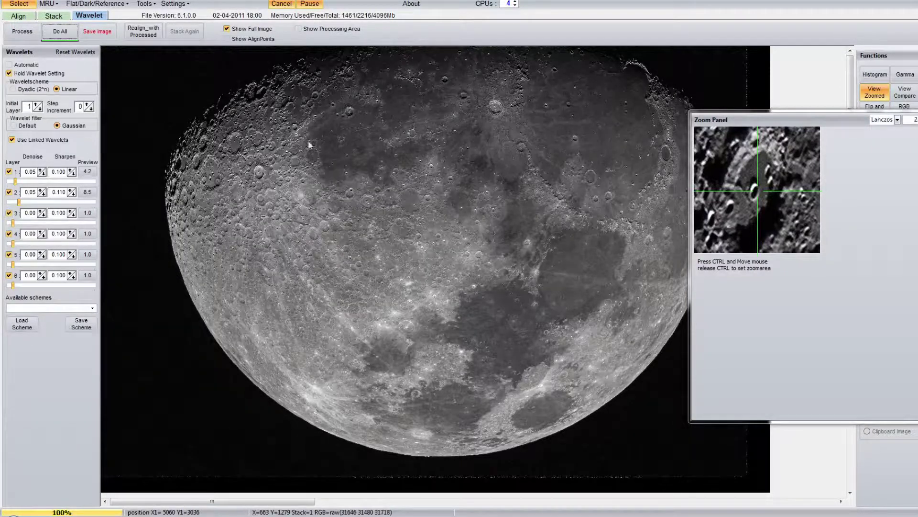
{"action": "left_click", "coordinate": [58, 32]}
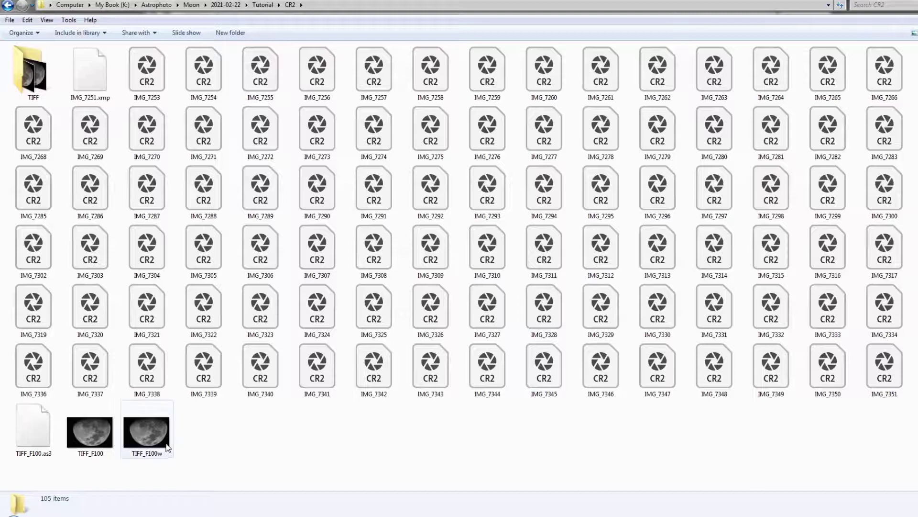
Step: Open TIFF_F100w in Photoshop and rotate it 90° counter-clockwise onto a portrait canvas
{"action": "double_click", "coordinate": [148, 433]}
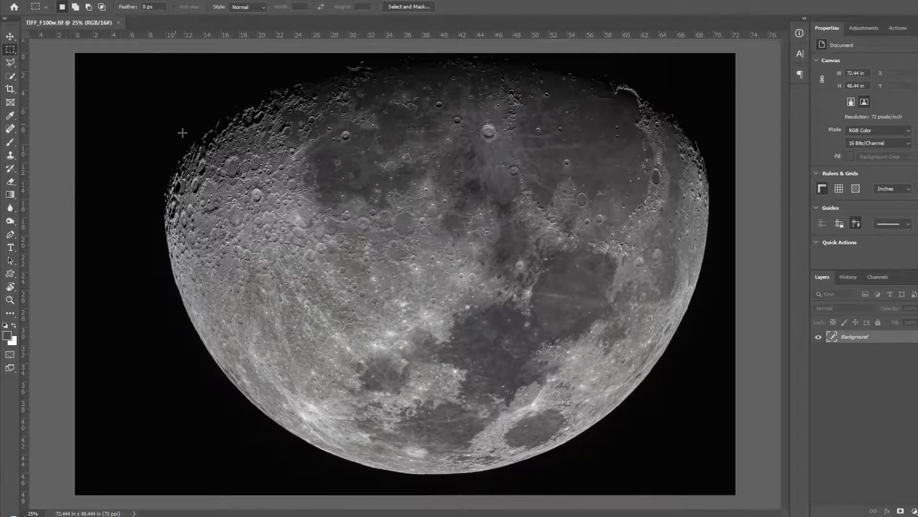
{"action": "left_click", "coordinate": [72, 2]}
{"action": "mouse_move", "coordinate": [127, 87]}
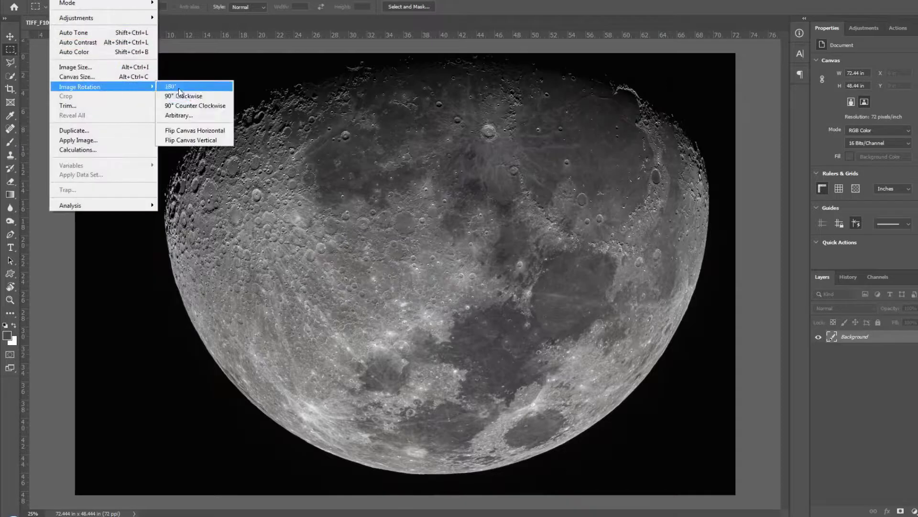
{"action": "left_click", "coordinate": [194, 105]}
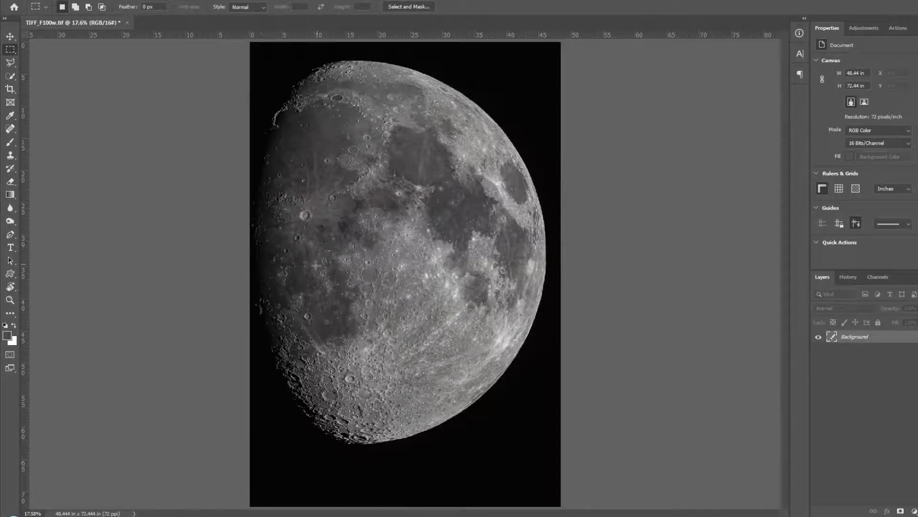
Step: Crop the canvas wider on the left to 51.76 x 72.44 in and duplicate it to Layer 1
{"action": "key", "text": "c"}
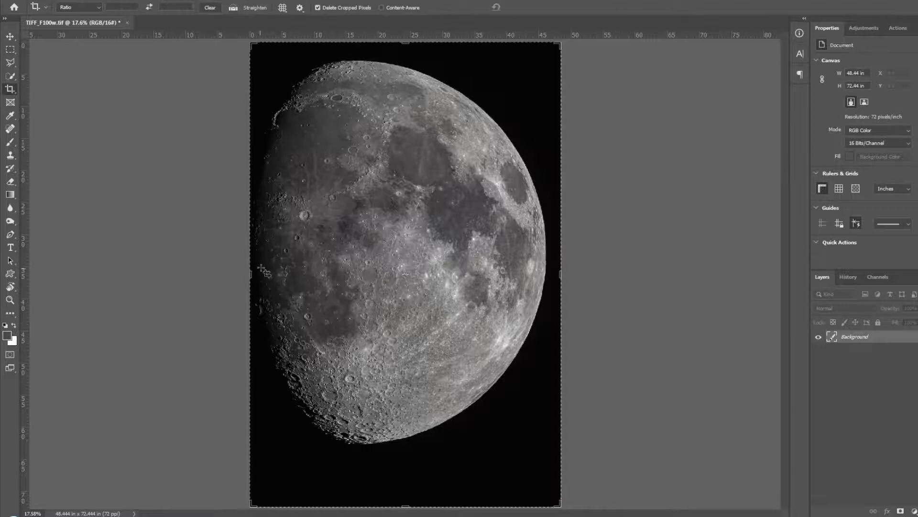
{"action": "key", "text": "x"}
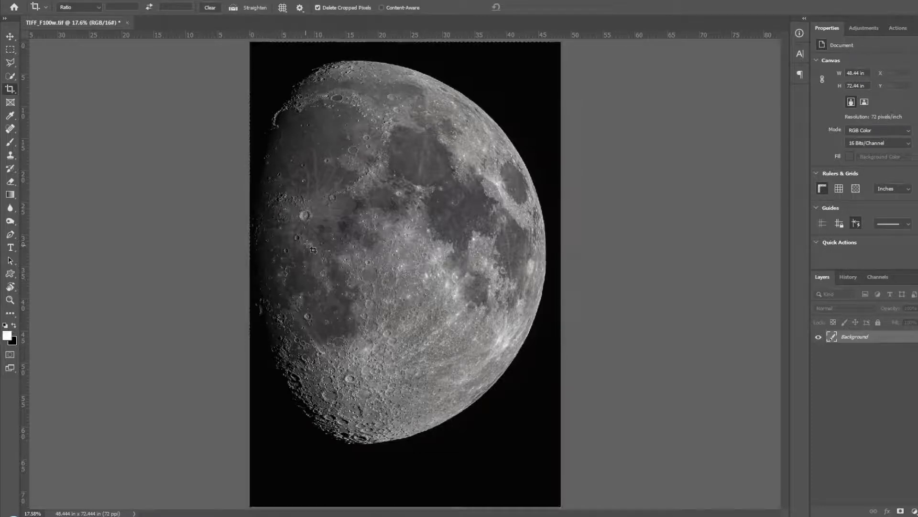
{"action": "left_click_drag", "start_coordinate": [250, 273], "coordinate": [242, 274]}
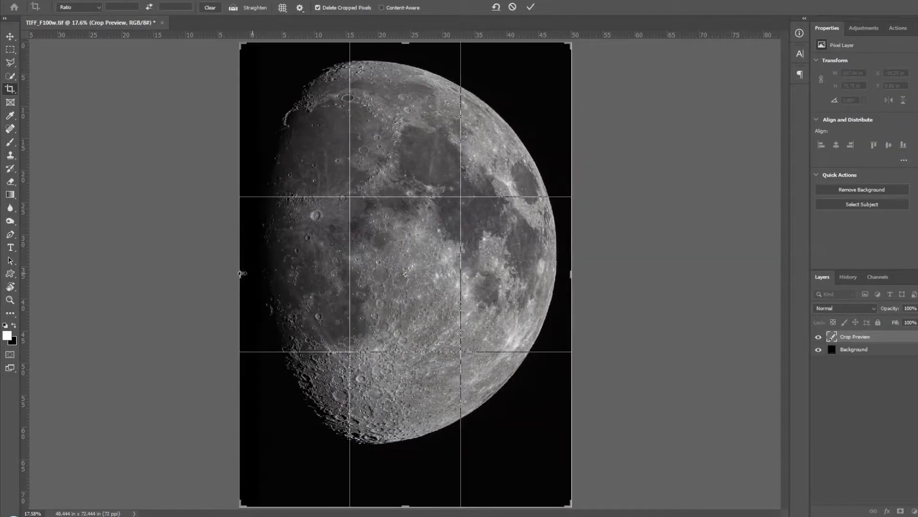
{"action": "key", "text": "Return"}
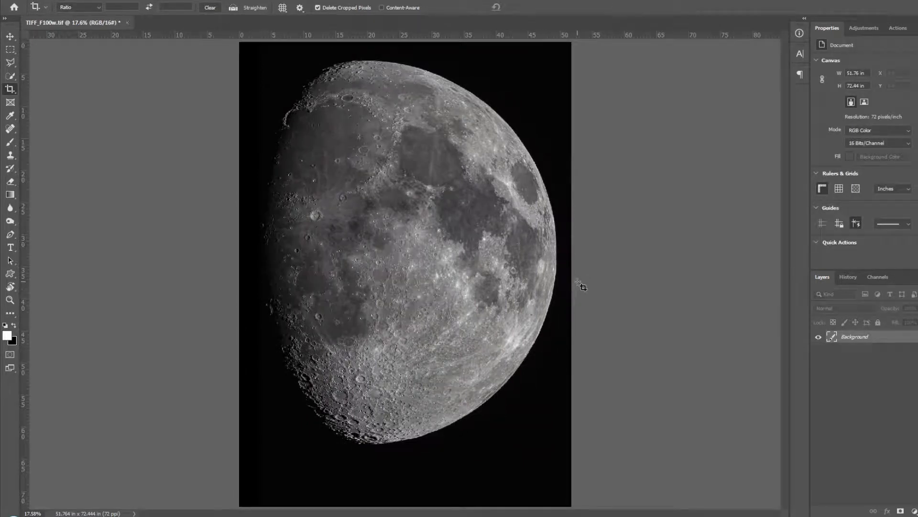
{"action": "key", "text": "ctrl+j"}
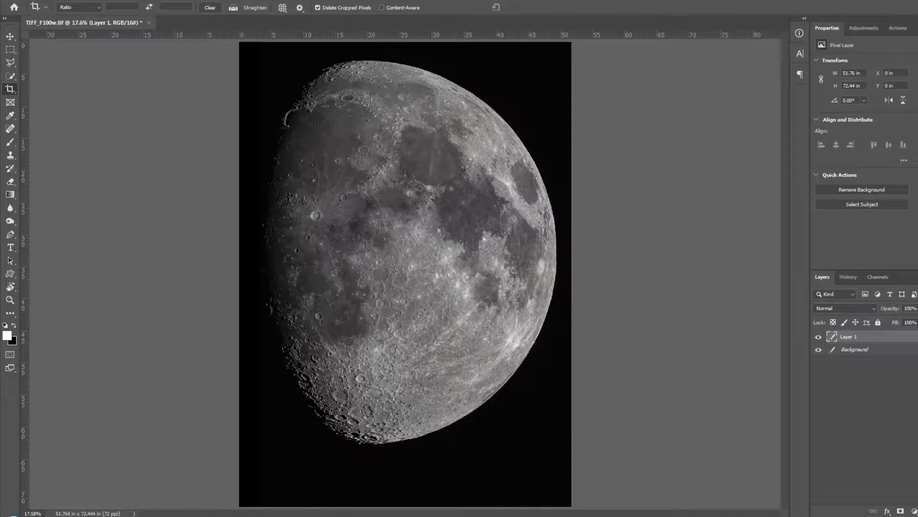
Step: Open the Camera Raw Filter on Layer 1 and inspect the southern highlands at 100%
{"action": "left_click", "coordinate": [158, 1]}
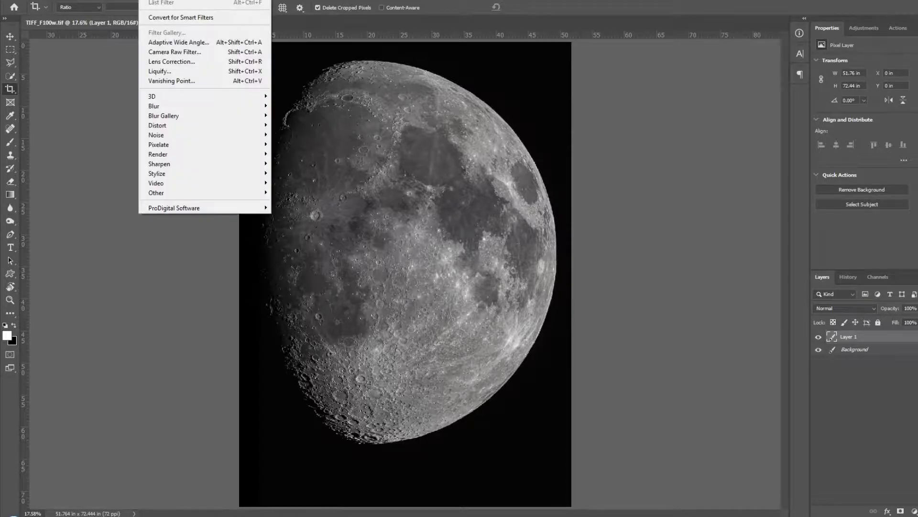
{"action": "left_click", "coordinate": [176, 52]}
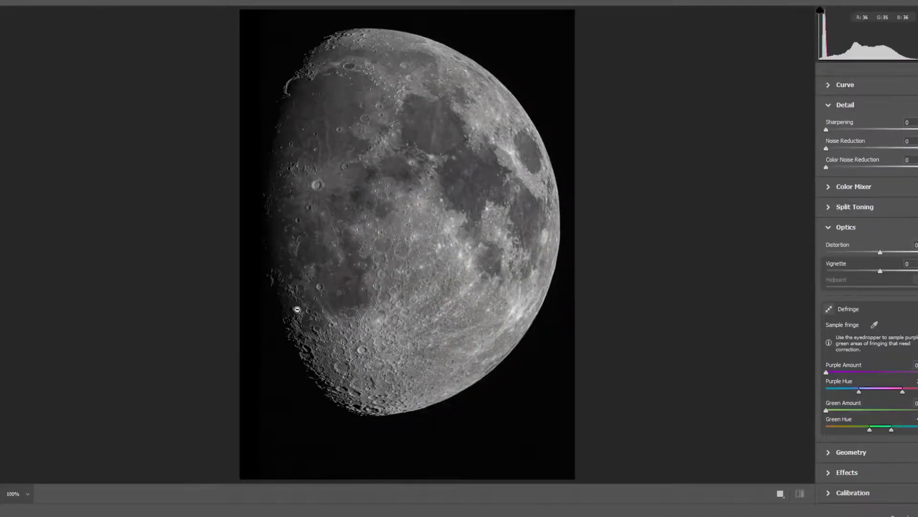
{"action": "left_click", "coordinate": [298, 311]}
{"action": "left_click_drag", "start_coordinate": [668, 380], "coordinate": [479, 268]}
{"action": "scroll", "coordinate": [889, 145], "scroll_direction": "up", "scroll_amount": 5}
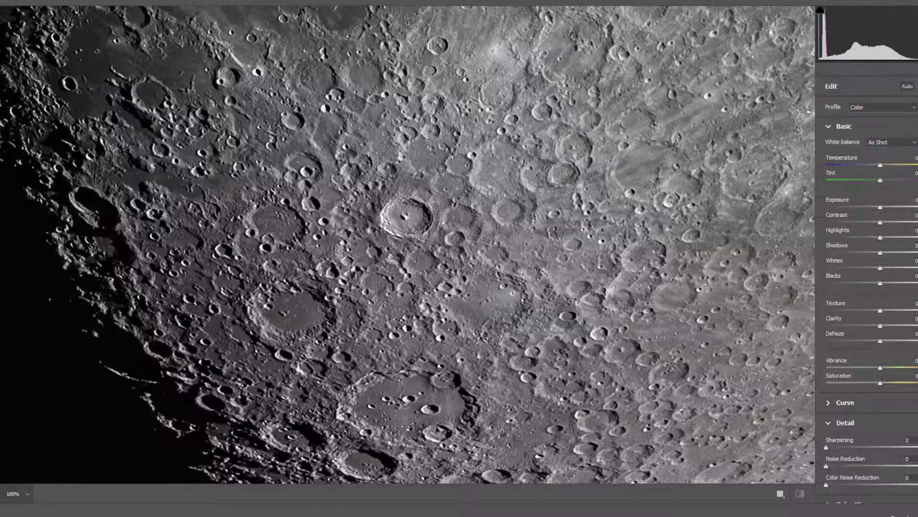
{"action": "key", "text": "ctrl+0"}
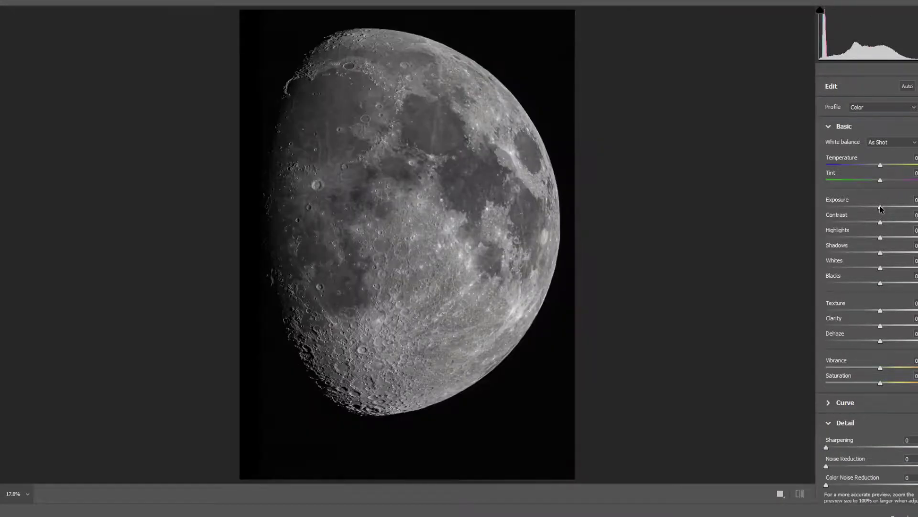
Step: Increase the moon's contrast in Camera Raw and apply the adjustments
{"action": "left_click", "coordinate": [882, 223]}
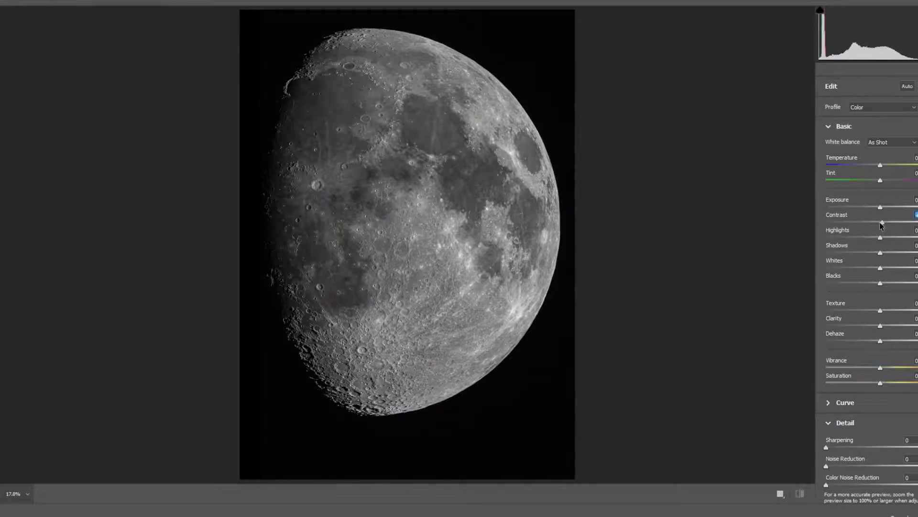
{"action": "left_click_drag", "start_coordinate": [880, 222], "coordinate": [869, 284]}
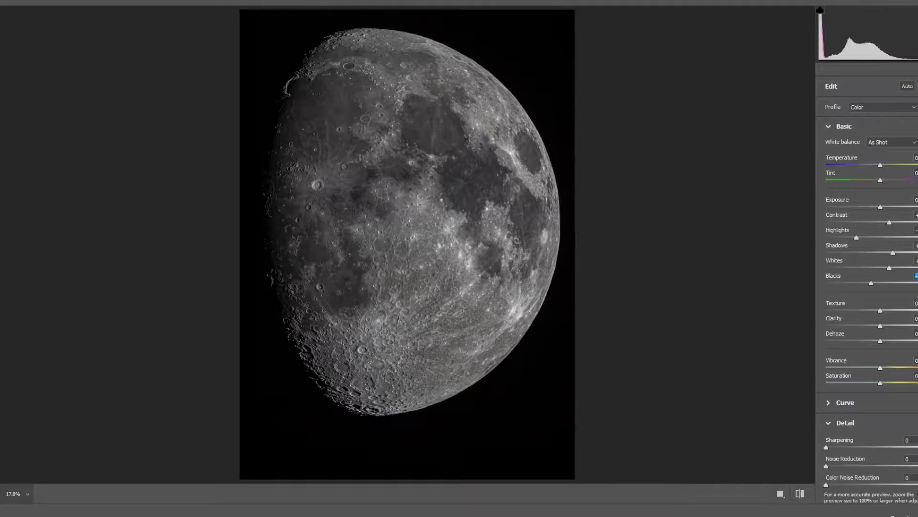
{"action": "key", "text": "Return"}
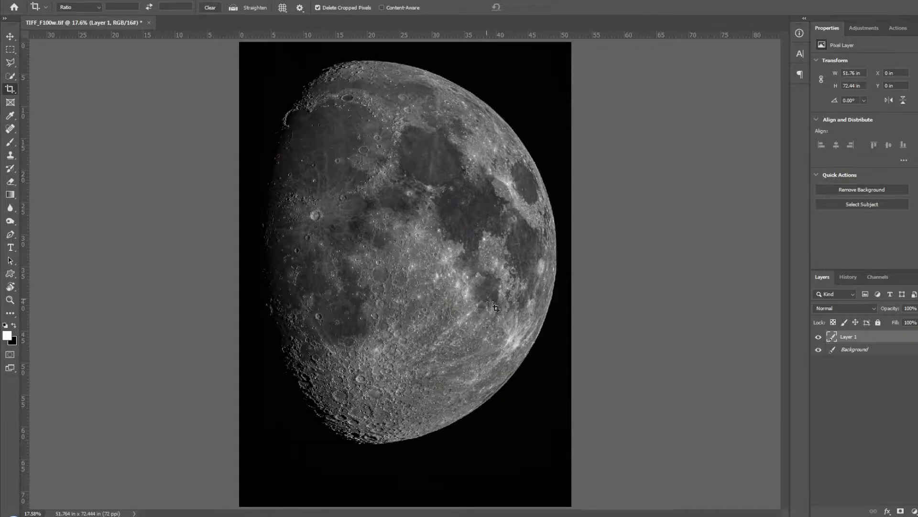
Step: Add a Hue/Saturation adjustment layer with saturation at +100 and select the adjustment itself
{"action": "left_click", "coordinate": [914, 512]}
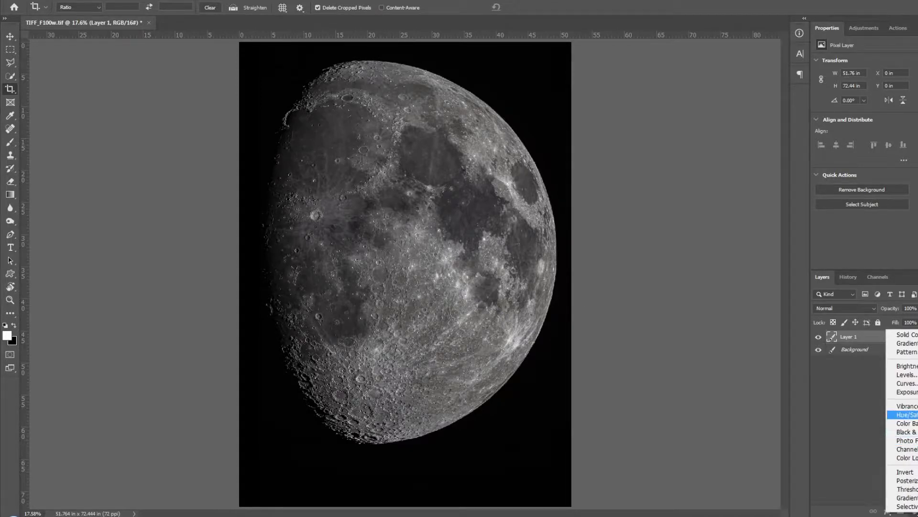
{"action": "left_click", "coordinate": [906, 414]}
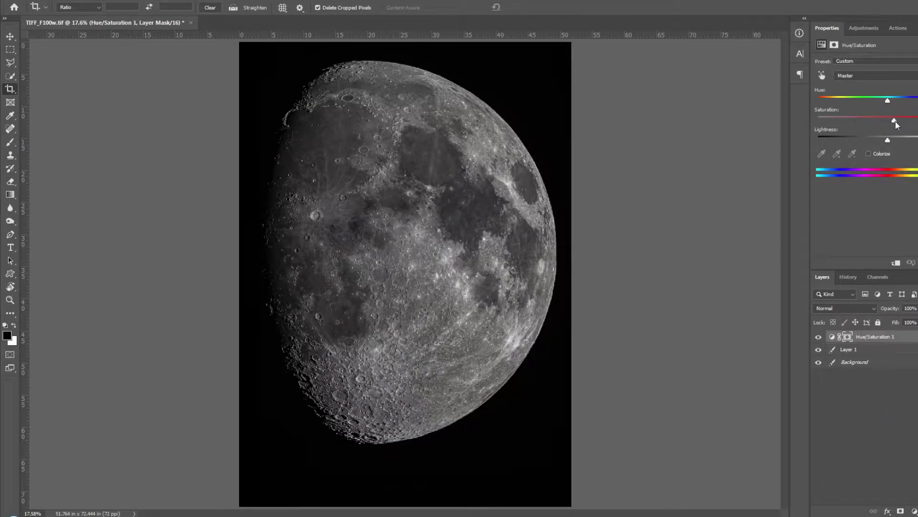
{"action": "left_click_drag", "start_coordinate": [899, 120], "coordinate": [908, 121]}
{"action": "left_click", "coordinate": [878, 340]}
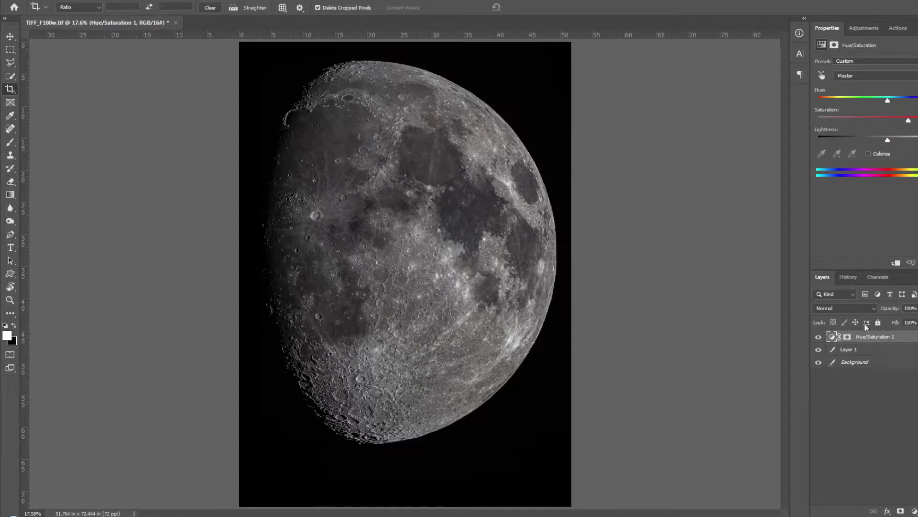
Step: Duplicate the Hue/Saturation layer repeatedly, undoing the surplus copy 5 so four copies remain
{"action": "key", "text": "ctrl+j"}
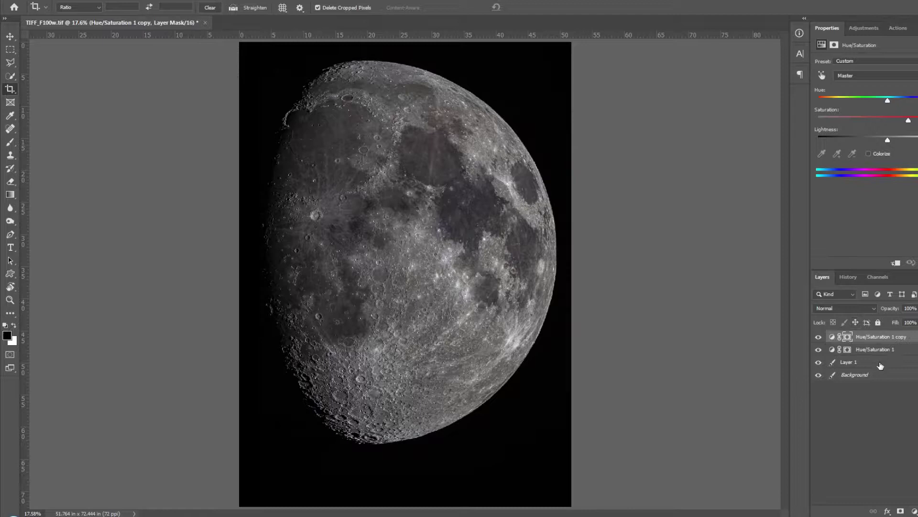
{"action": "key", "text": "ctrl+j"}
{"action": "key", "text": "ctrl+j"}
{"action": "key", "text": "ctrl+j"}
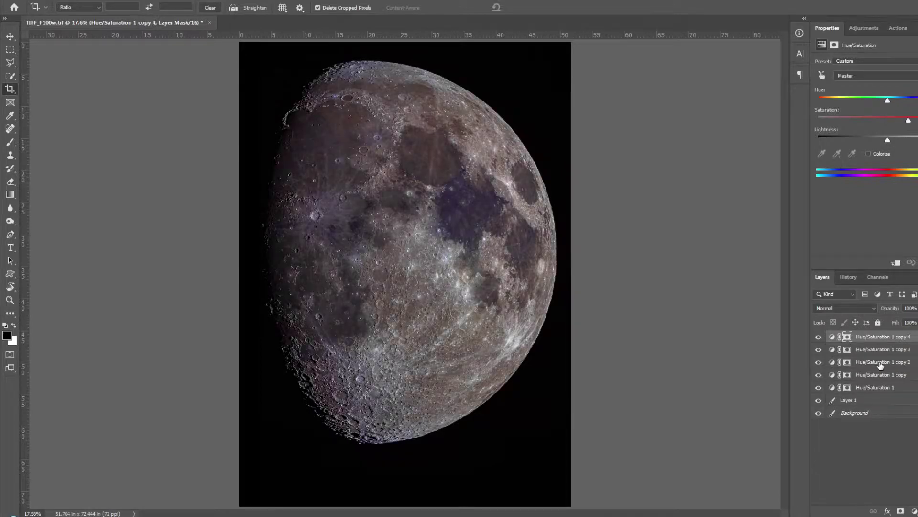
{"action": "key", "text": "ctrl+j"}
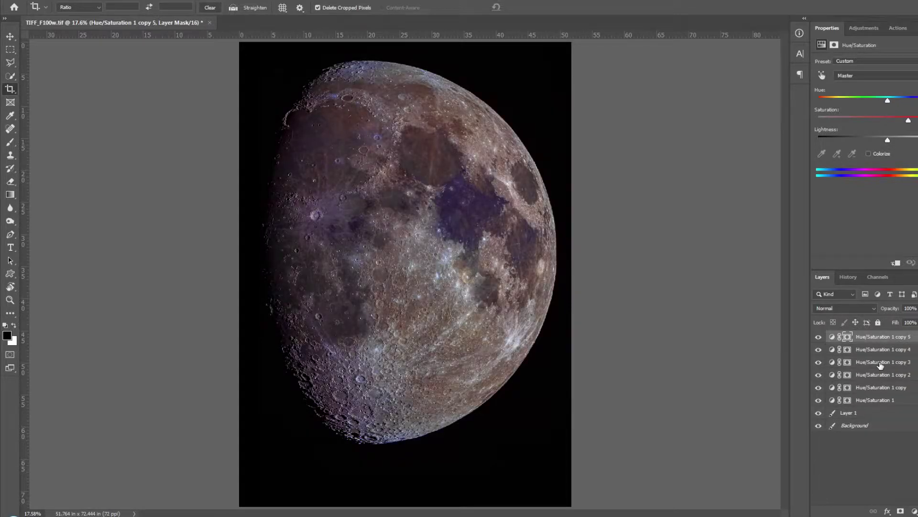
{"action": "key", "text": "ctrl+z"}
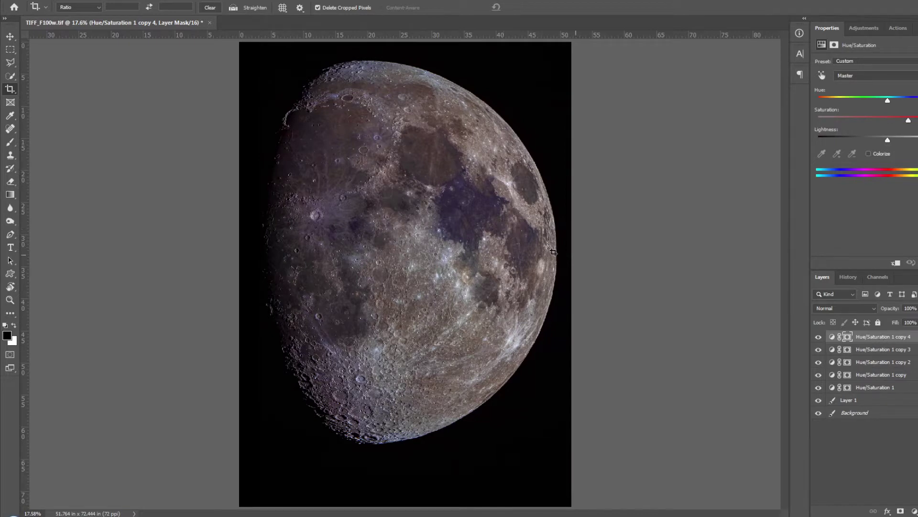
Step: Group the five Hue/Saturation layers into Group 1 and briefly hide it to view the grey moon
{"action": "left_click", "coordinate": [872, 389], "text": "shift"}
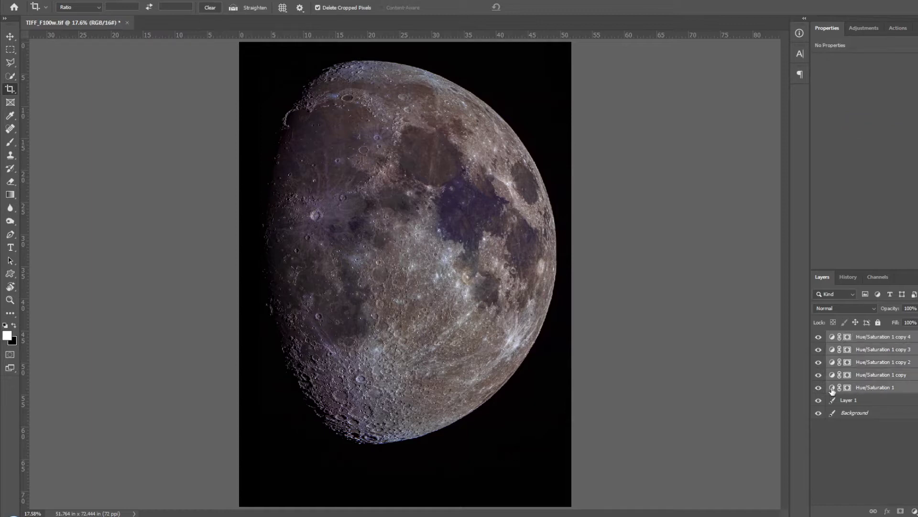
{"action": "key", "text": "ctrl+g"}
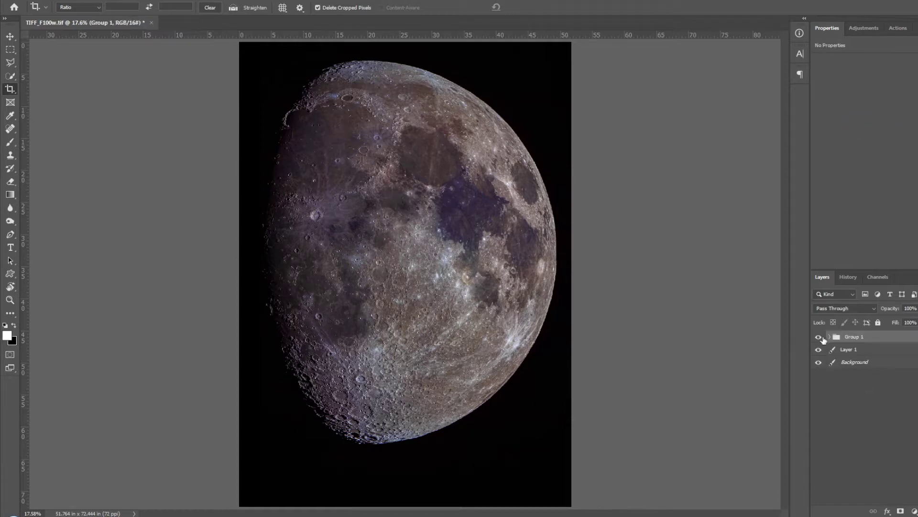
{"action": "left_click", "coordinate": [819, 337]}
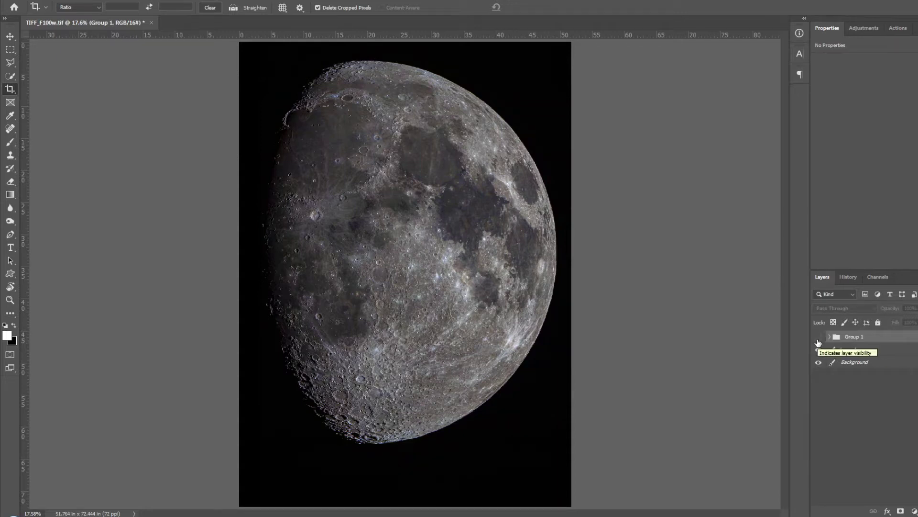
{"action": "left_click", "coordinate": [819, 338]}
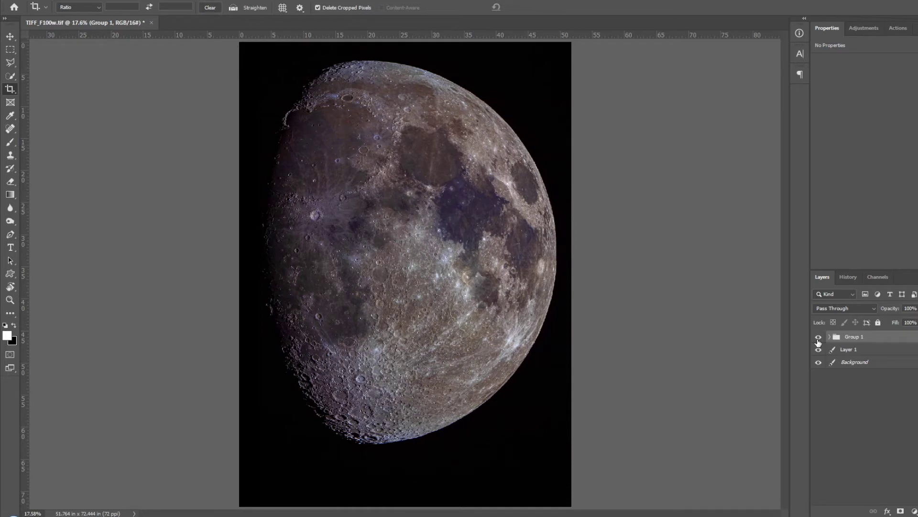
Step: Recompare the coloured and grey moon, then select Layer 1 with the Move tool
{"action": "left_click", "coordinate": [818, 338]}
{"action": "left_click", "coordinate": [819, 337]}
{"action": "left_click", "coordinate": [825, 349]}
{"action": "key", "text": "v"}
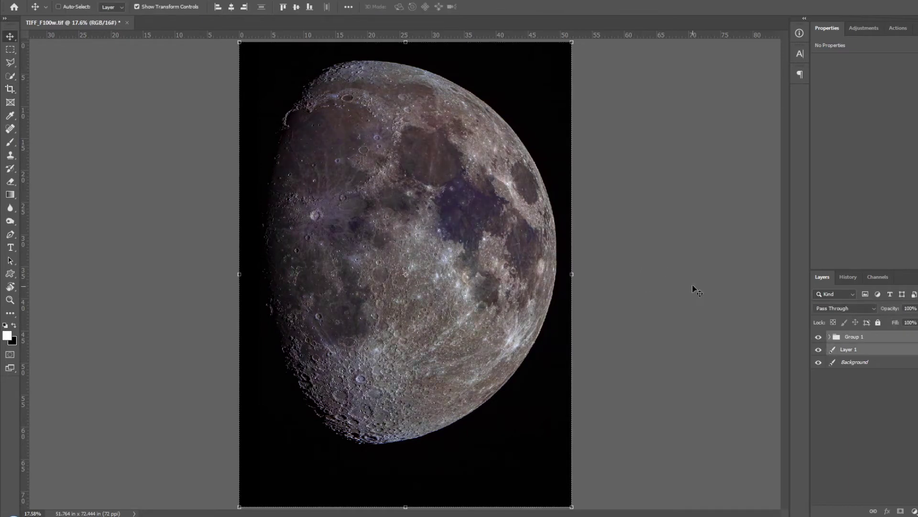